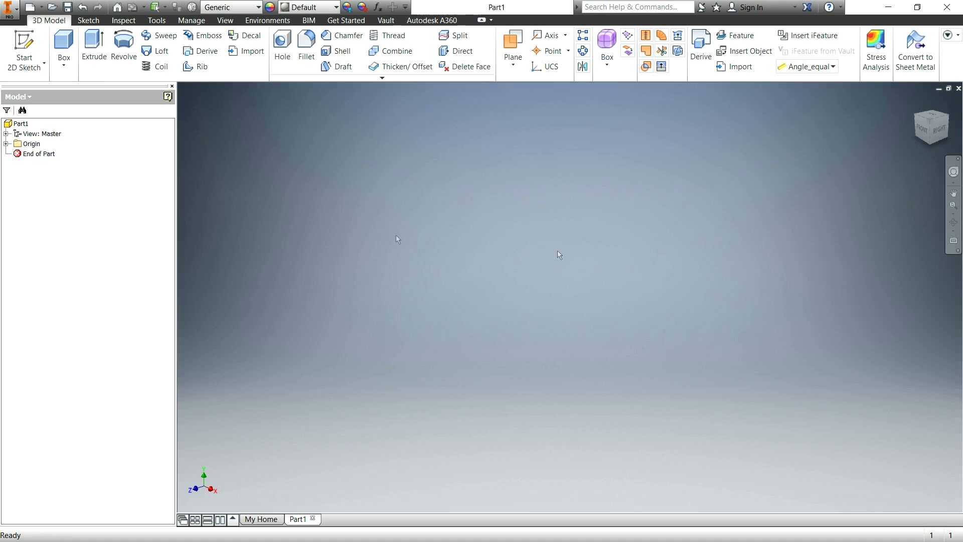
# Start a sketch on the XZ plane and draw a rectangle about 20 mm wide around the origin
pyautogui.click(36, 47)
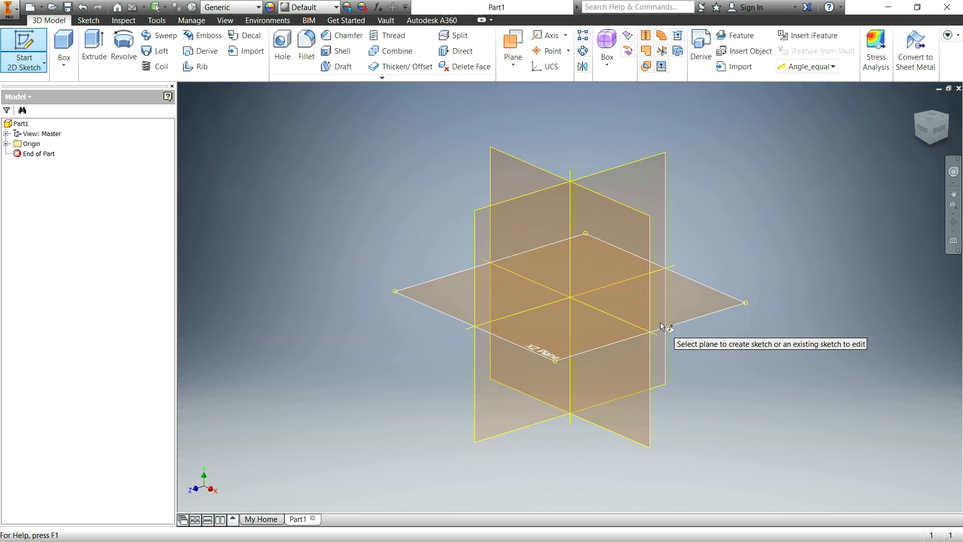
pyautogui.click(423, 299)
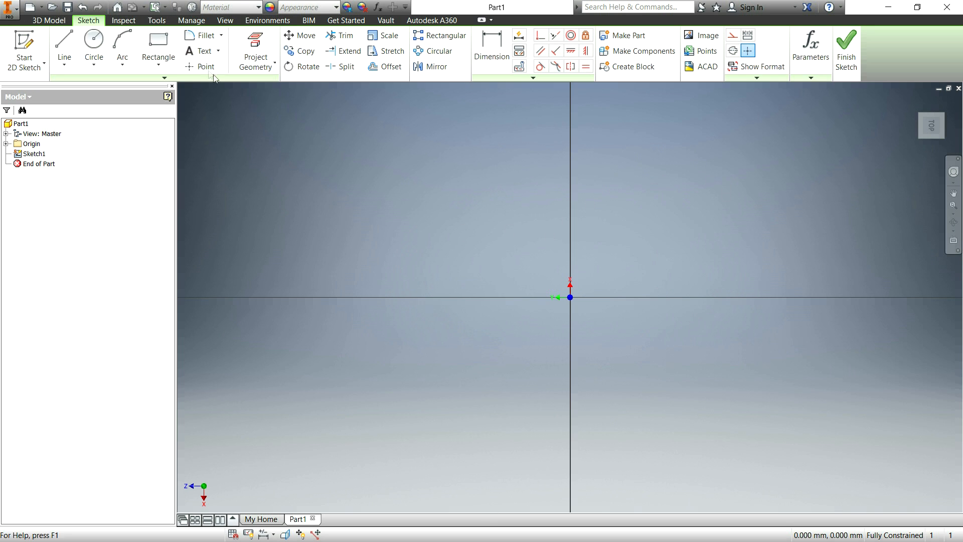
pyautogui.click(158, 43)
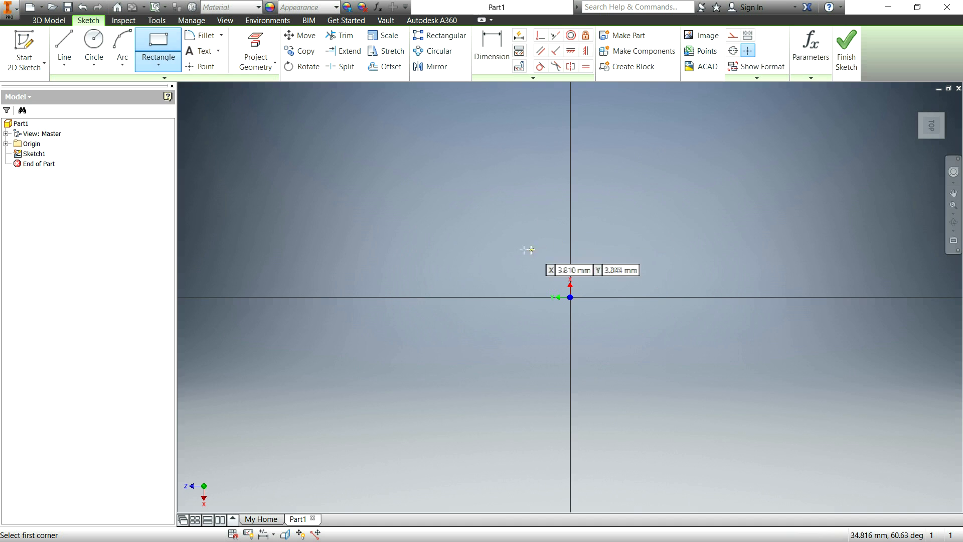
pyautogui.click(173, 50)
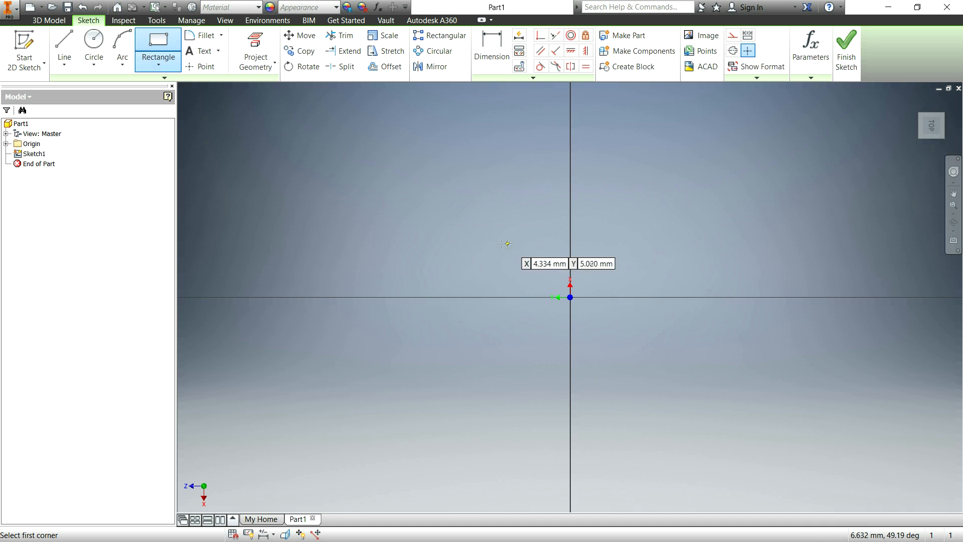
pyautogui.click(463, 220)
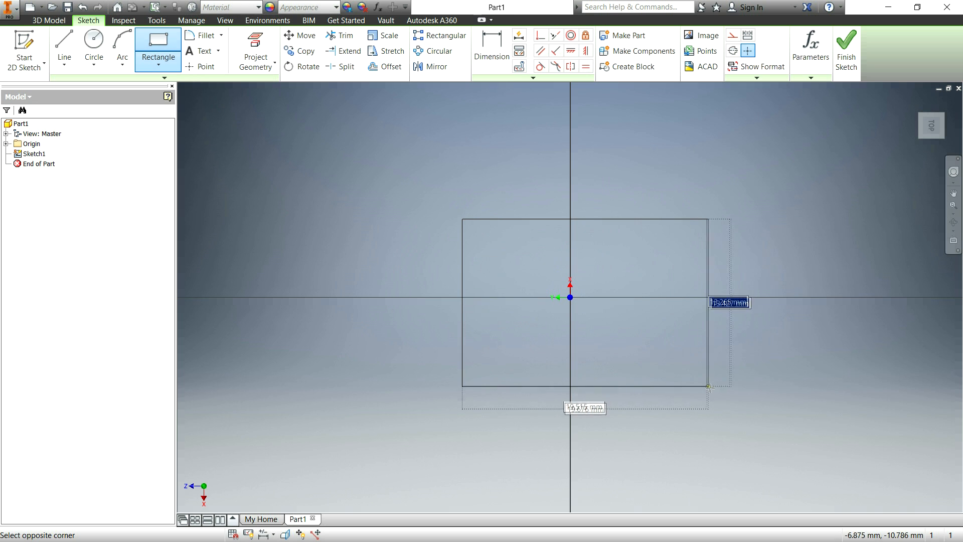
pyautogui.click(714, 392)
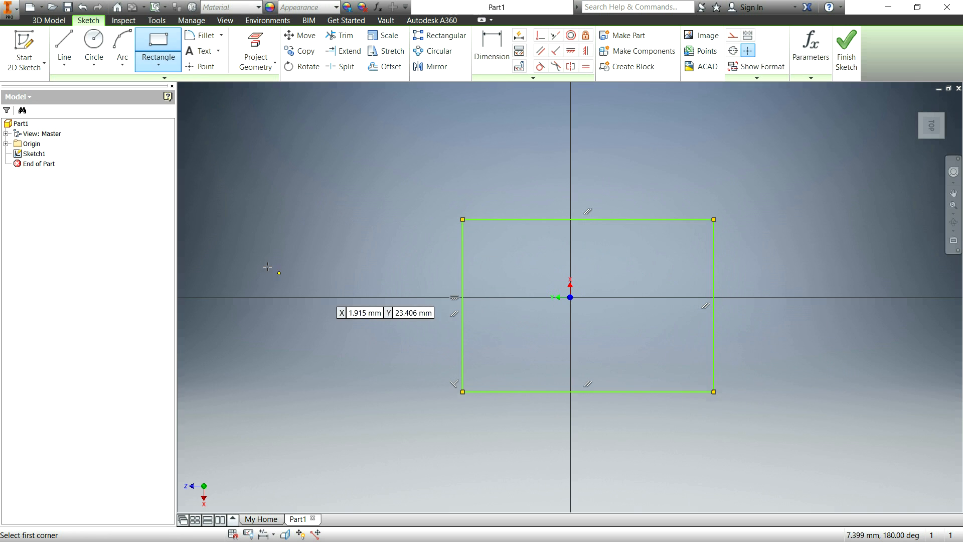
# Dimension the rectangle to 20 mm wide and 15 mm high
pyautogui.press('d')
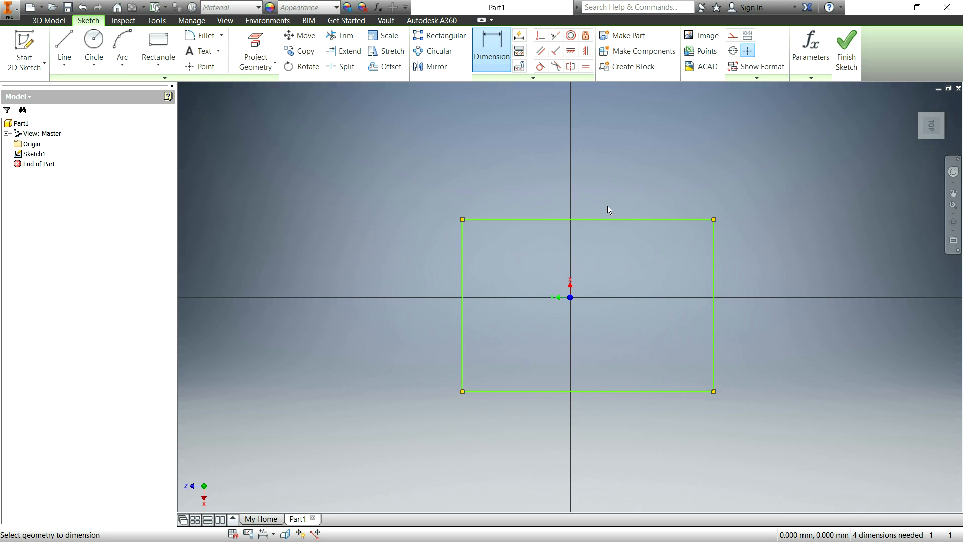
pyautogui.click(595, 219)
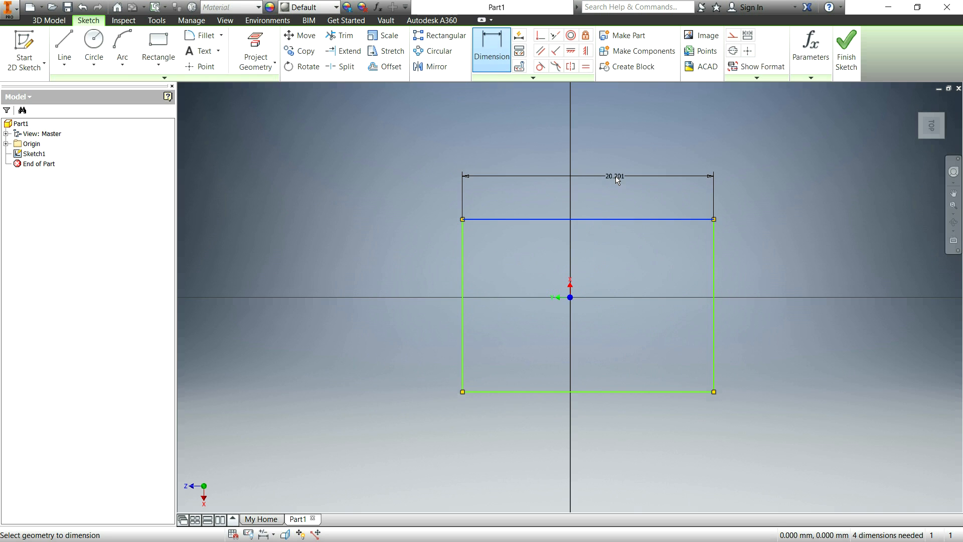
pyautogui.click(617, 181)
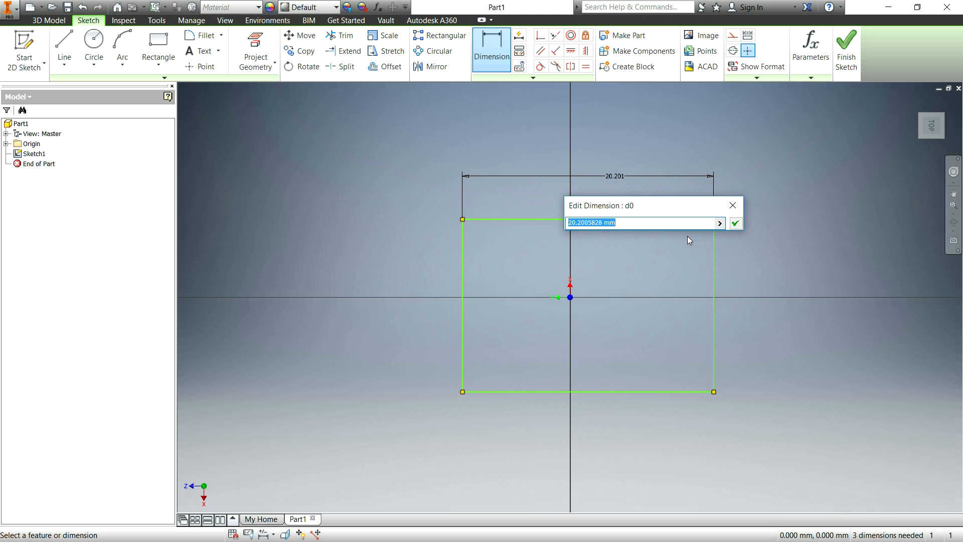
pyautogui.write('20')
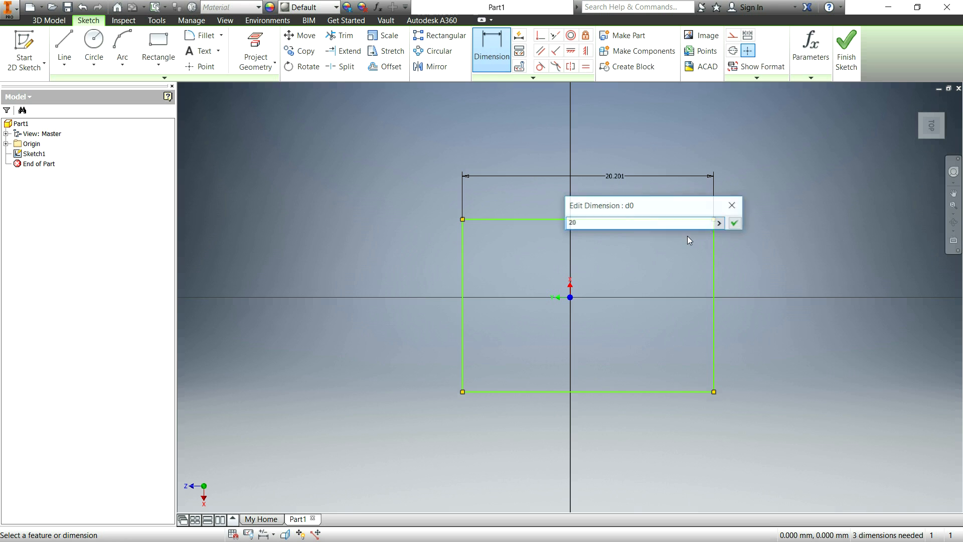
pyautogui.press('Return')
pyautogui.click(712, 269)
pyautogui.click(747, 269)
pyautogui.write('15')
pyautogui.press('Return')
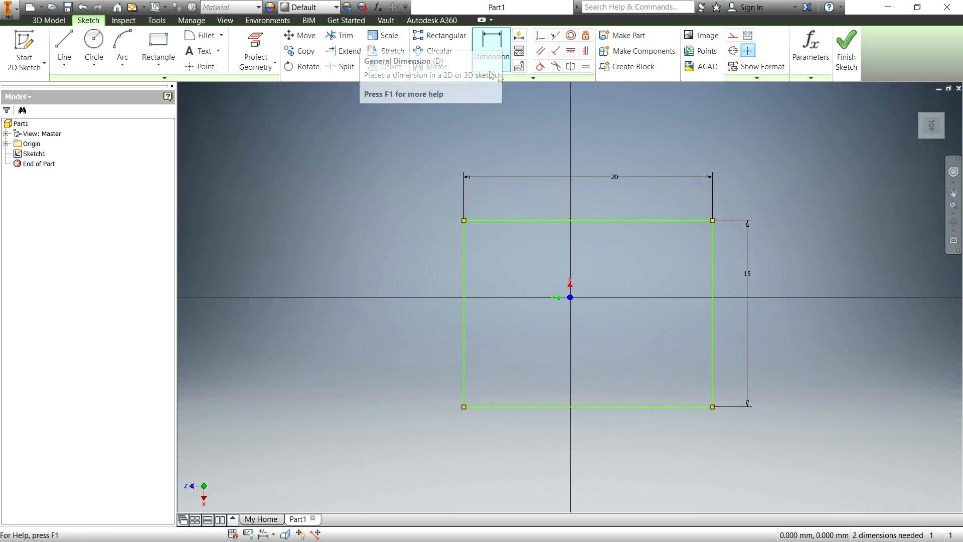
# Dimension the distance from the rectangle's left edge to the origin as half the width, using d0/2
pyautogui.click(465, 300)
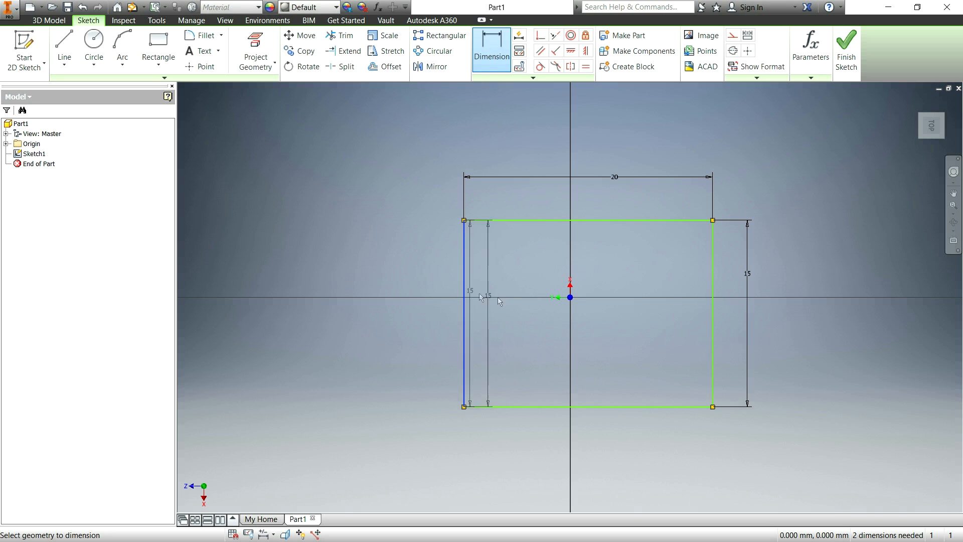
pyautogui.click(570, 297)
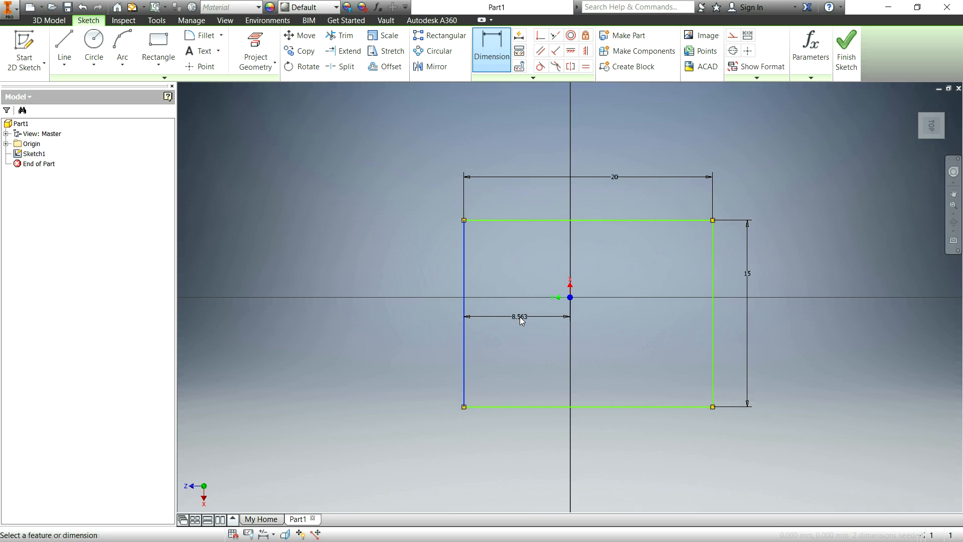
pyautogui.click(522, 319)
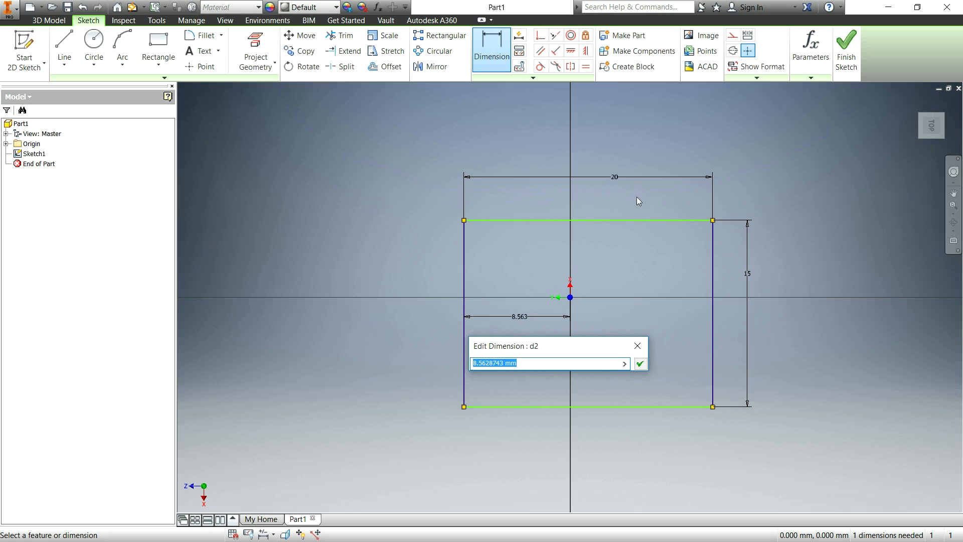
pyautogui.click(620, 183)
pyautogui.write('2')
pyautogui.press('Return')
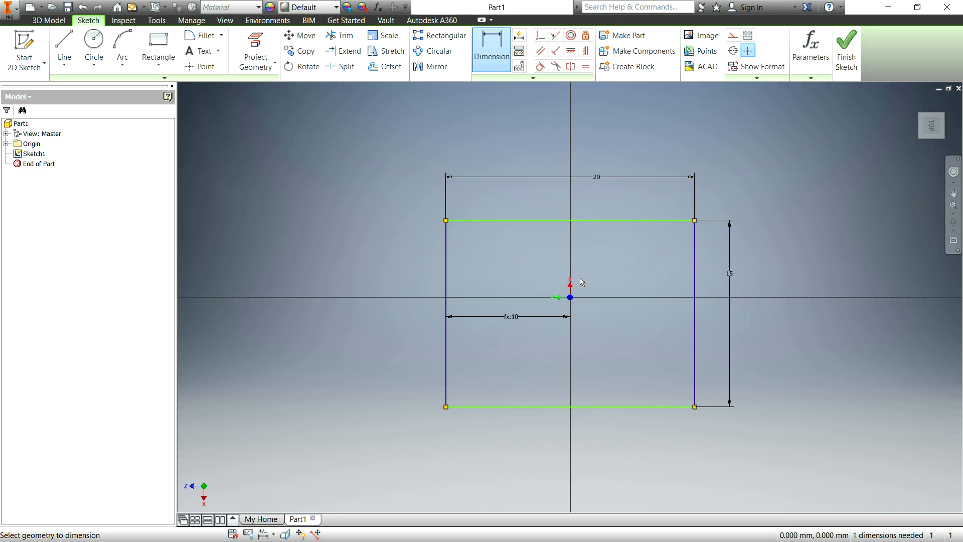
# Dimension the distance from the rectangle's upper edge to the origin as d1/2, then finish the sketch
pyautogui.click(628, 220)
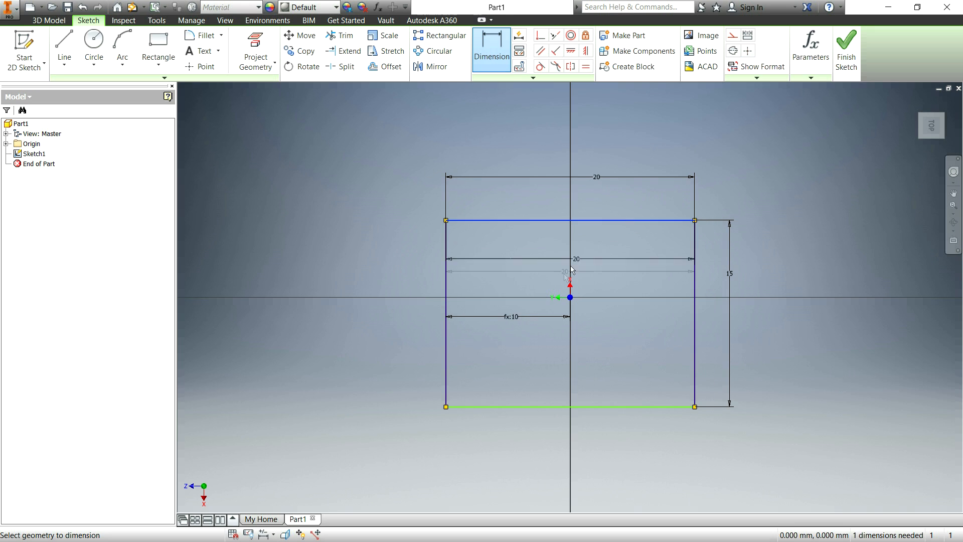
pyautogui.click(570, 297)
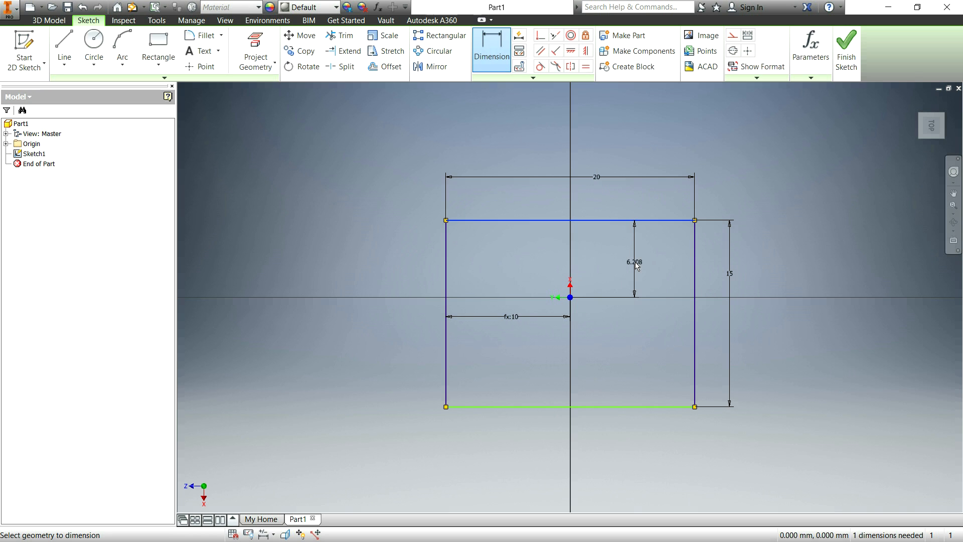
pyautogui.click(634, 262)
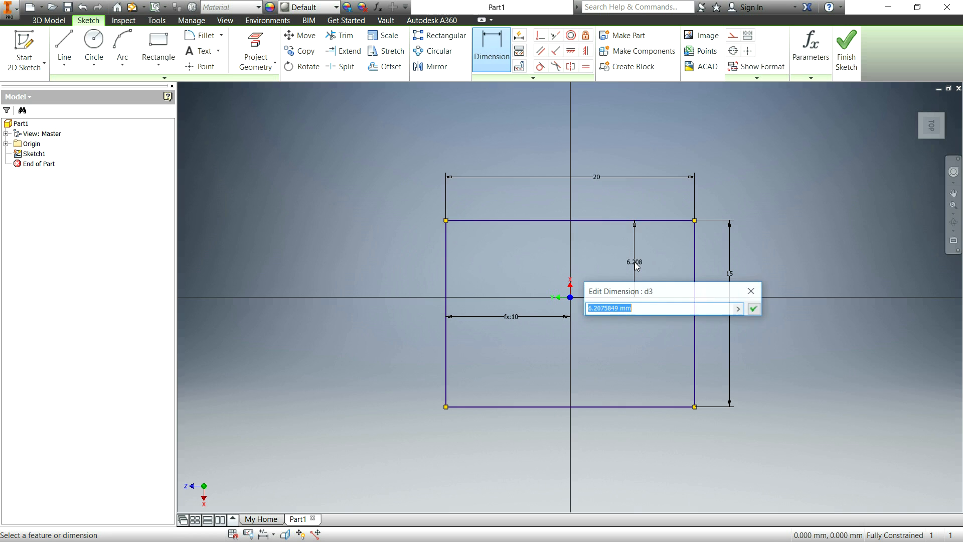
pyautogui.click(734, 276)
pyautogui.moveTo(690, 294); pyautogui.dragTo(662, 371)
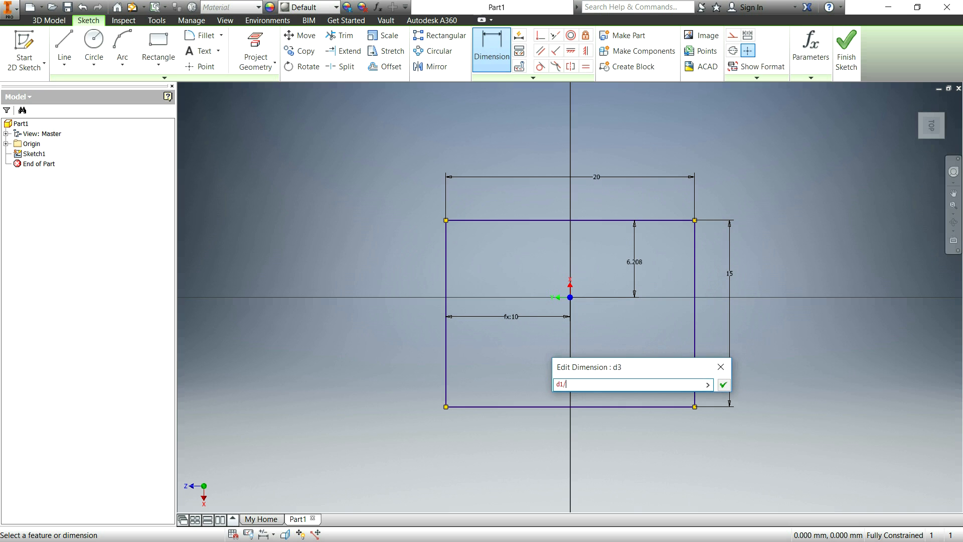
pyautogui.press('Return')
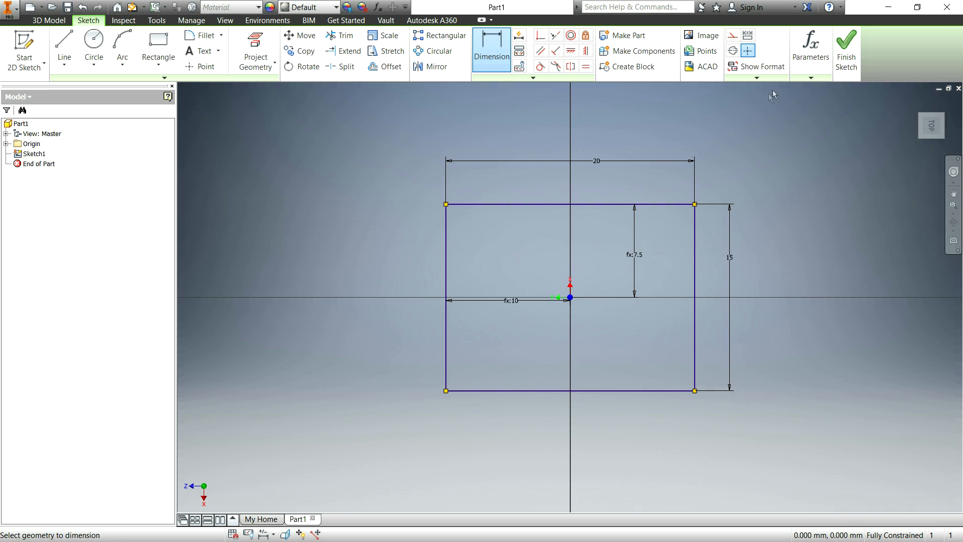
pyautogui.click(846, 51)
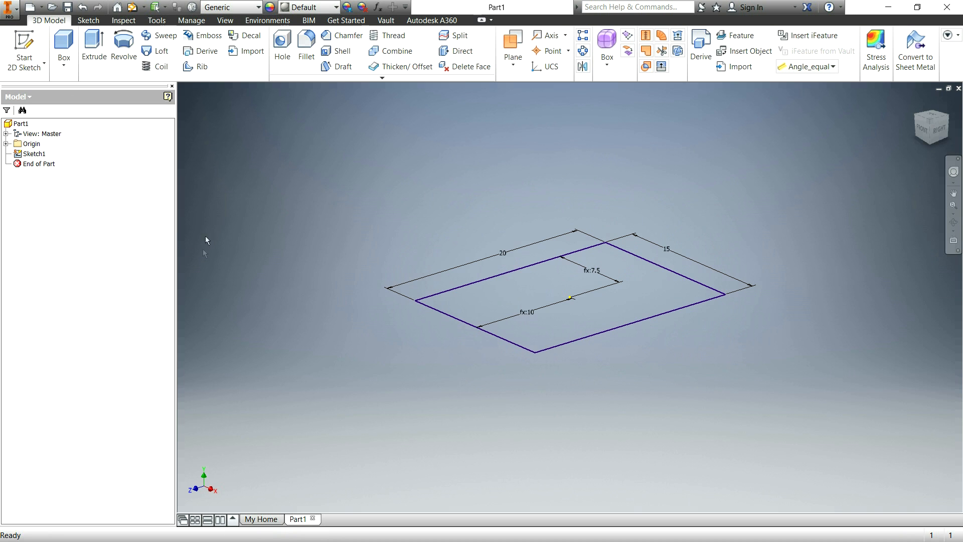
# Start an Extrude of the rectangle profile and set its distance to 25 mm
pyautogui.click(95, 45)
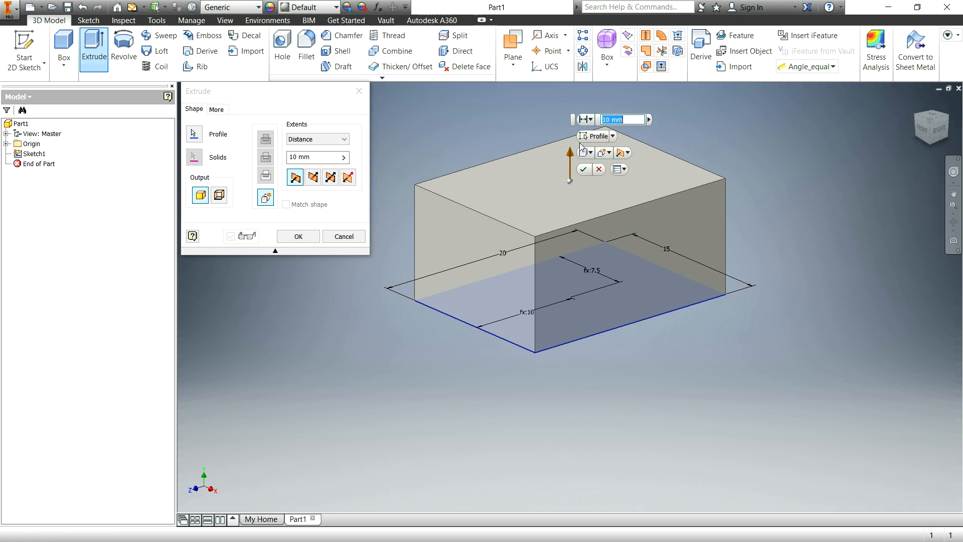
pyautogui.moveTo(572, 160); pyautogui.dragTo(551, 208)
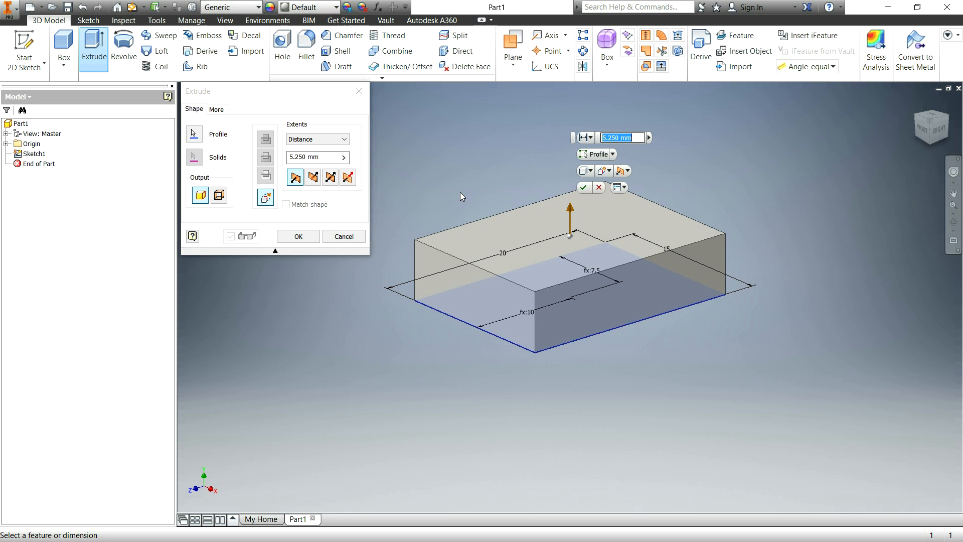
pyautogui.write('25')
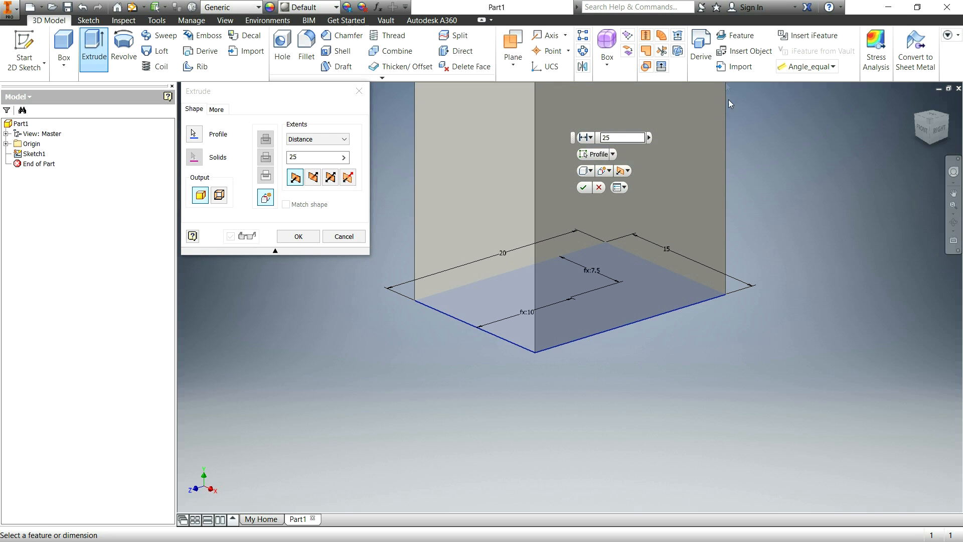
pyautogui.click(934, 113)
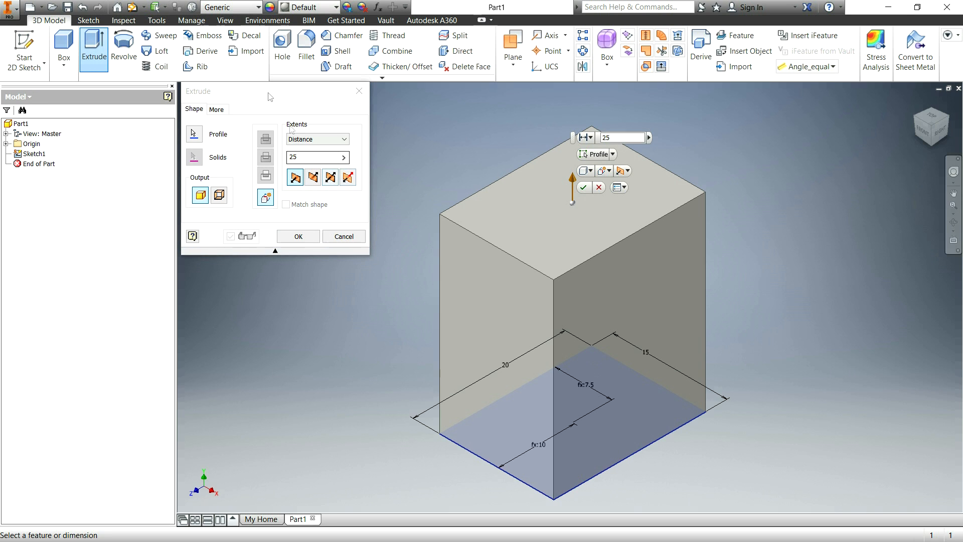
# Reverse the extrusion direction and inspect the block preview from several sides
pyautogui.click(312, 178)
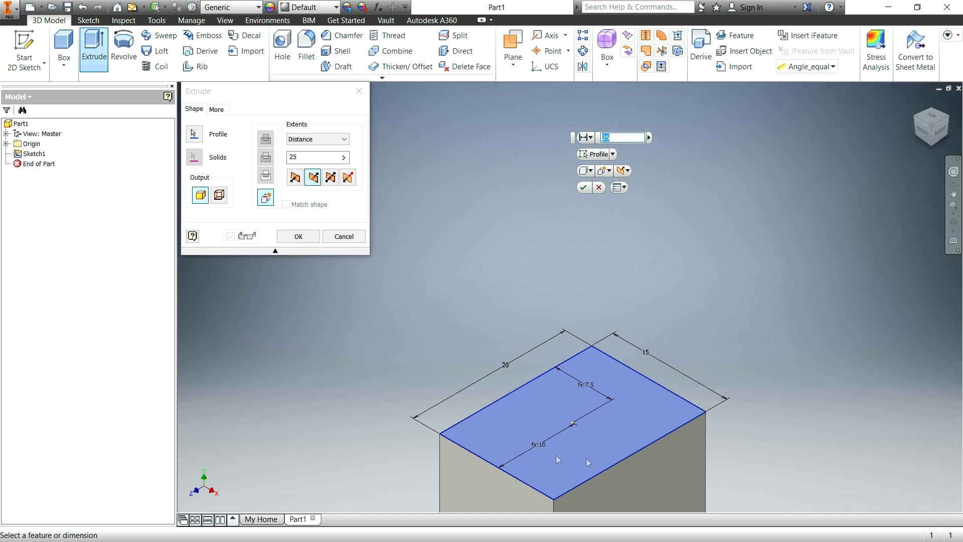
pyautogui.click(917, 103)
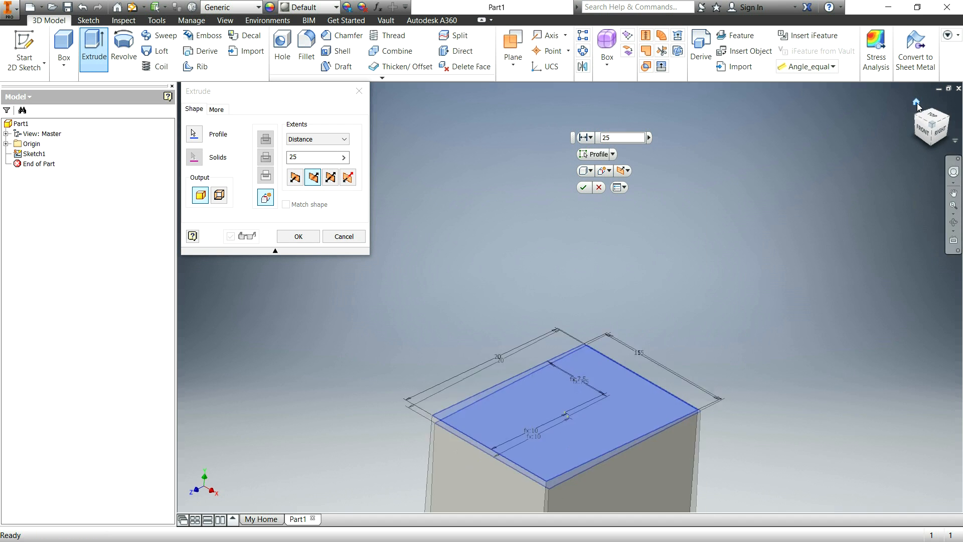
pyautogui.click(946, 123)
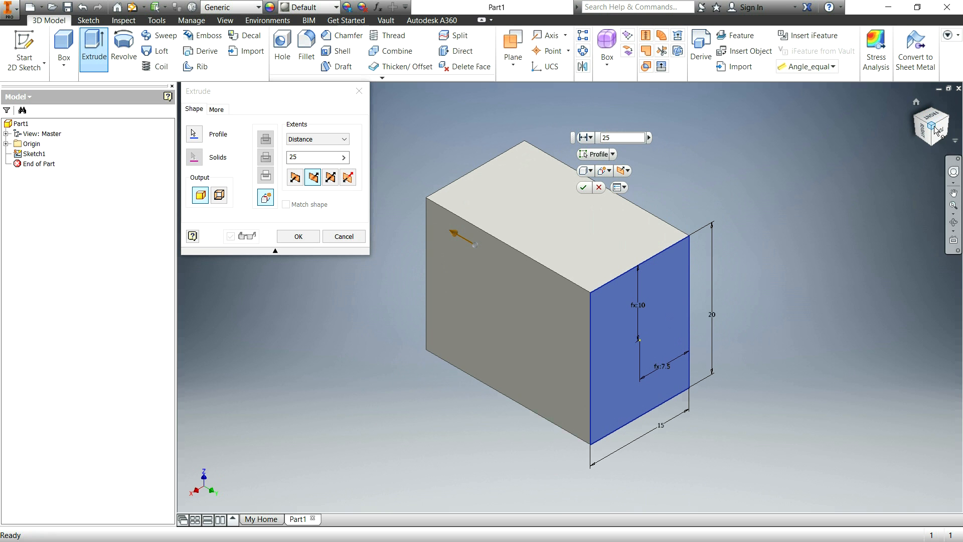
pyautogui.click(917, 119)
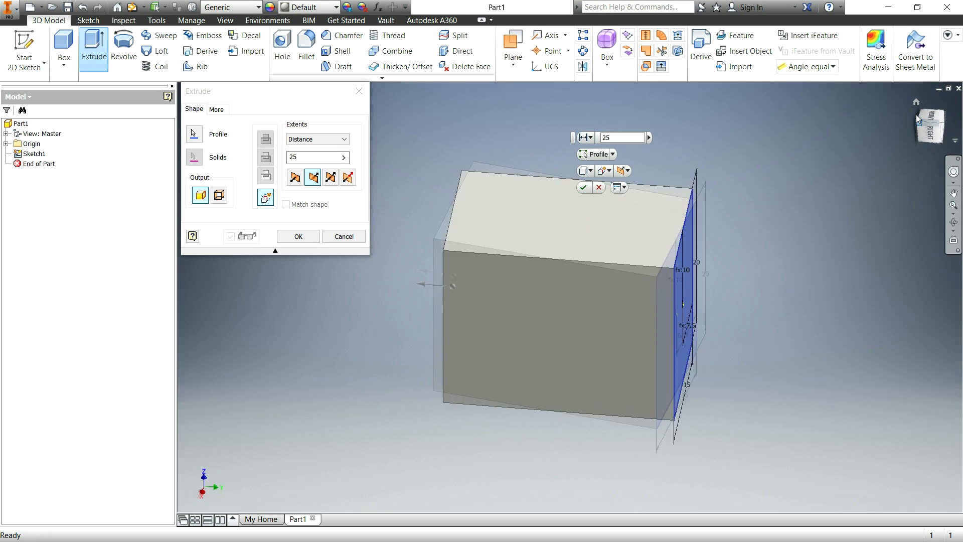
pyautogui.click(925, 125)
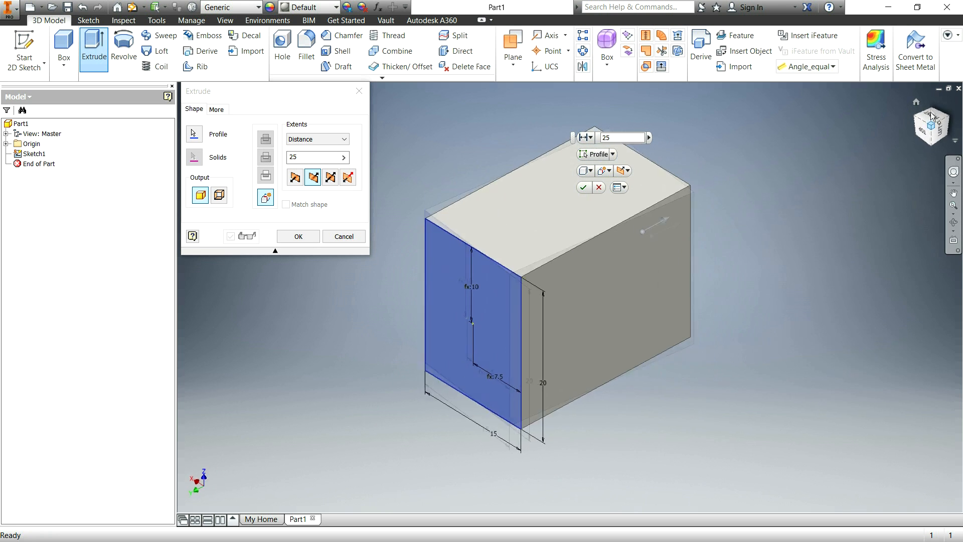
pyautogui.click(929, 142)
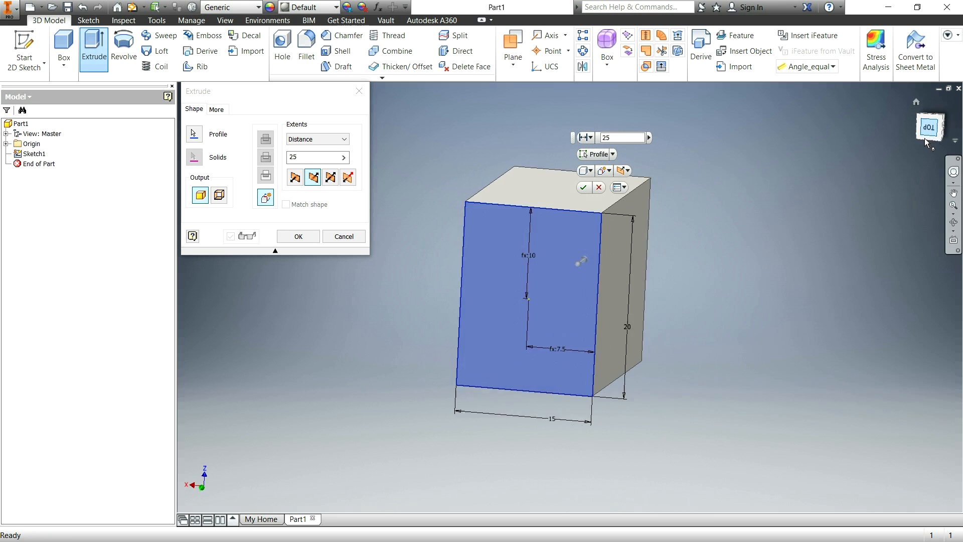
pyautogui.click(937, 120)
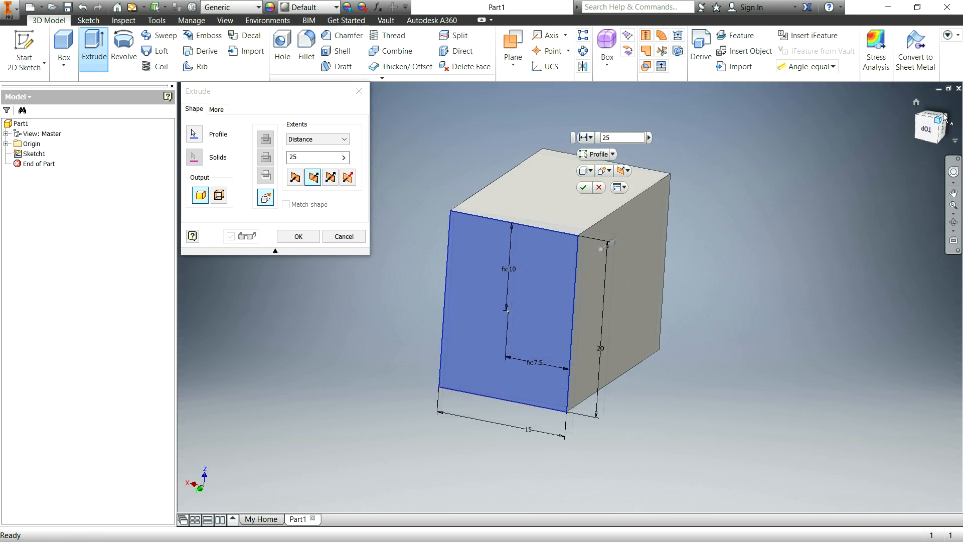
# Compare the two one-sided extrusion directions and set the extrusion to Symmetric about the sketch plane
pyautogui.click(295, 178)
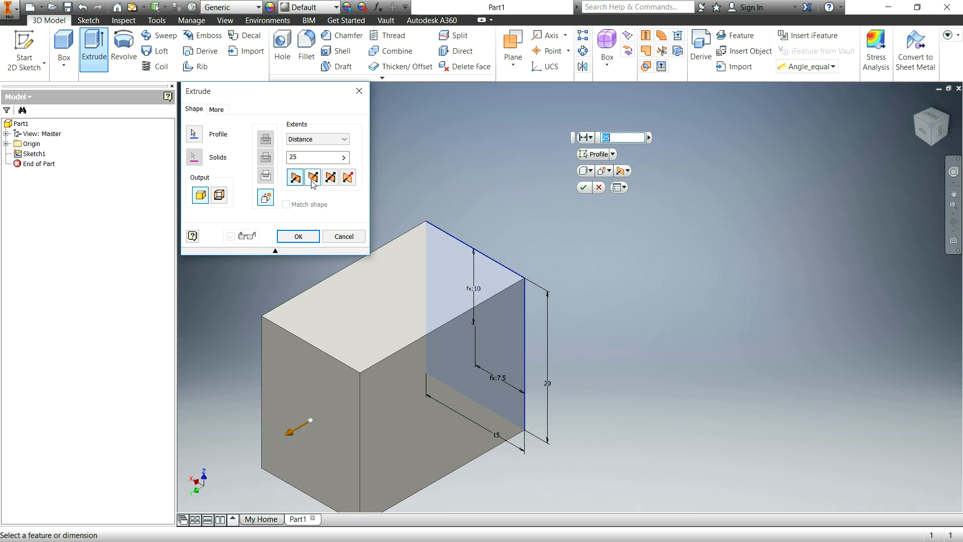
pyautogui.click(312, 179)
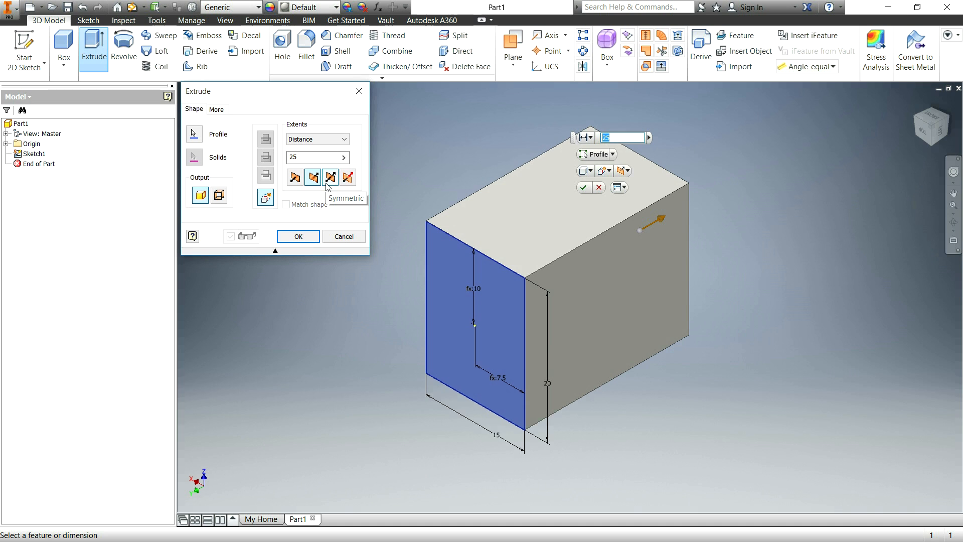
pyautogui.click(328, 181)
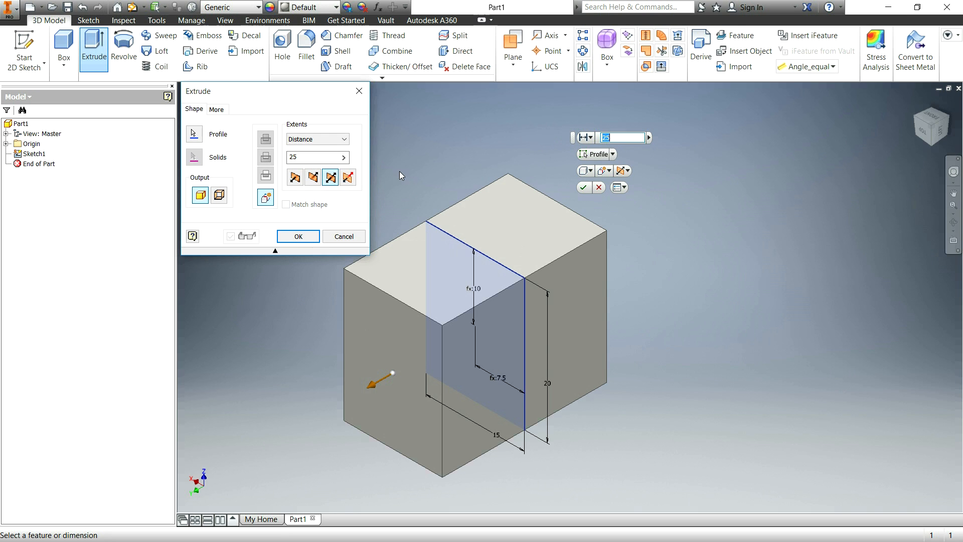
# Set the extrusion to Asymmetric with a first distance of 20 mm and a second distance of 15 mm
pyautogui.click(347, 177)
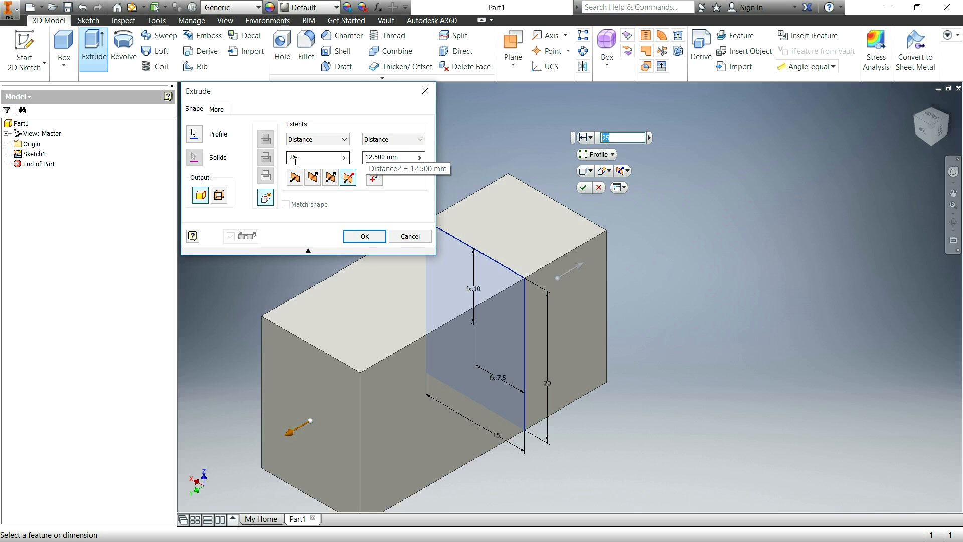
pyautogui.moveTo(309, 157); pyautogui.dragTo(267, 156)
pyautogui.write('20')
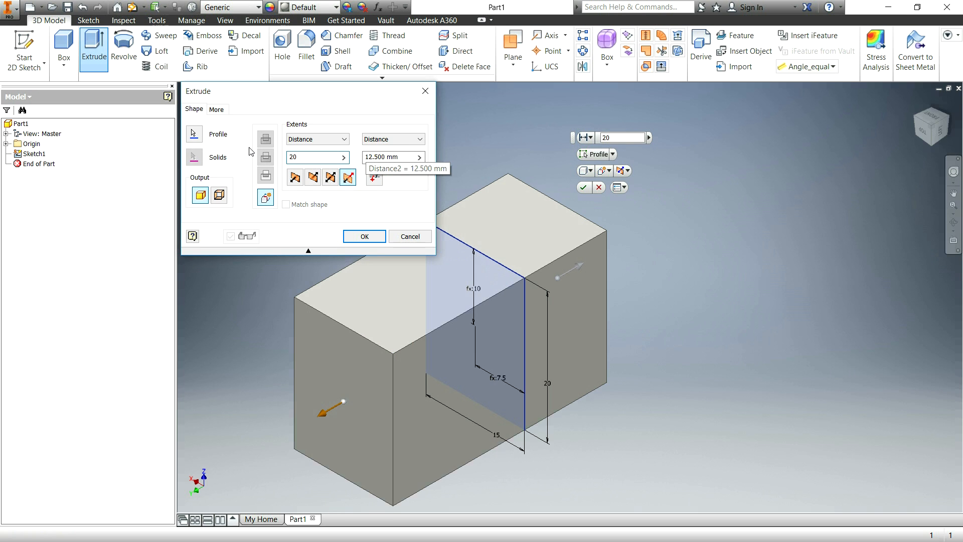
pyautogui.press('Tab')
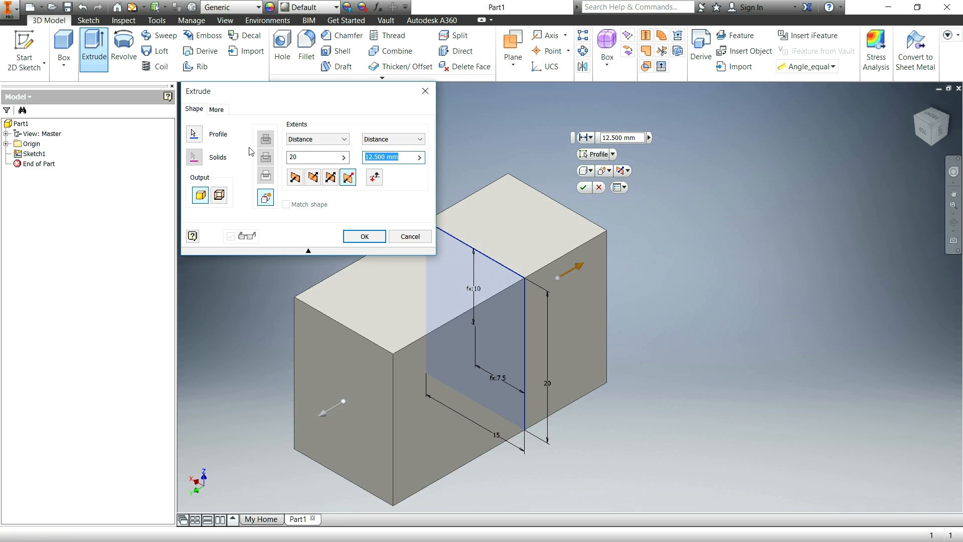
pyautogui.write('15')
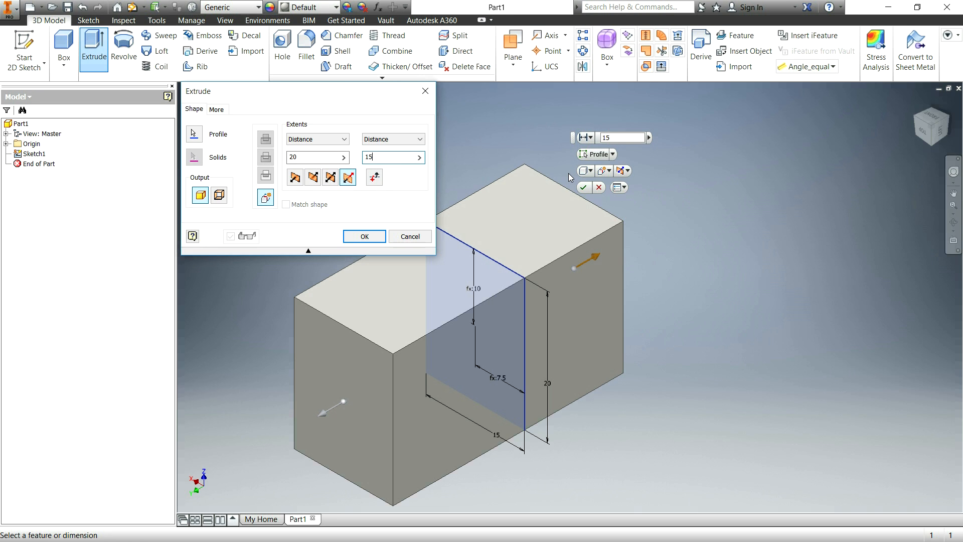
# Flip the two asymmetric extrusion distances back and forth to compare the resulting block previews
pyautogui.click(374, 178)
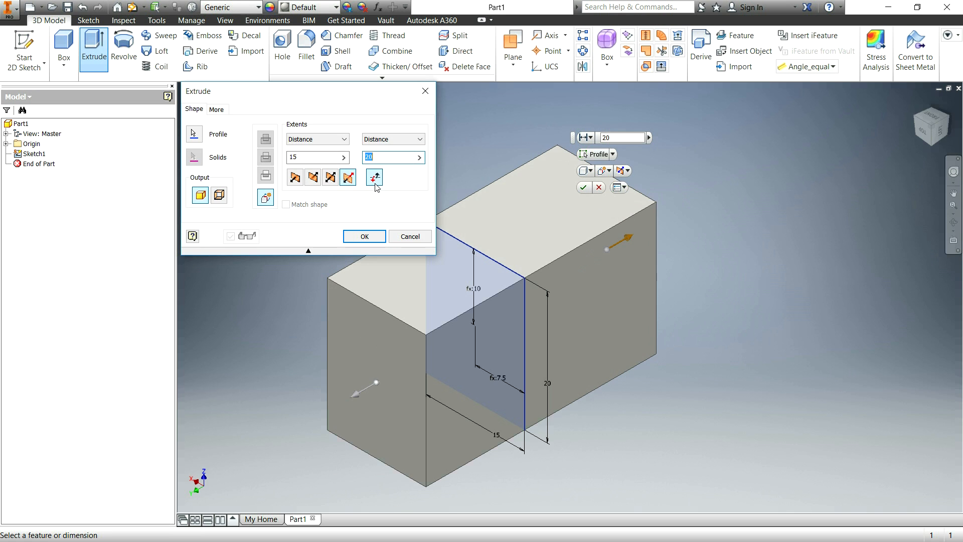
pyautogui.click(374, 177)
pyautogui.click(375, 182)
pyautogui.click(375, 183)
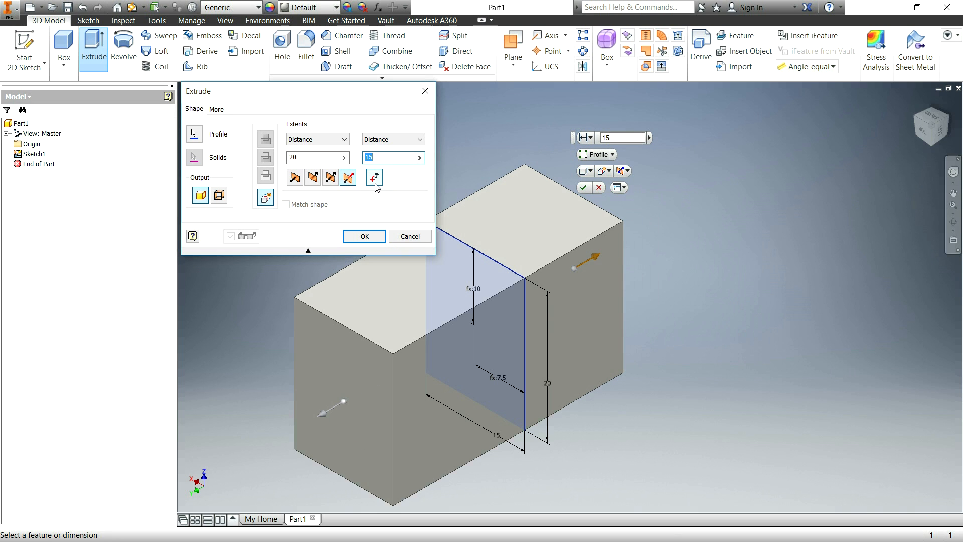
# Extrude the rectangle profile 25 mm in the first one-sided direction and complete the block
pyautogui.click(296, 177)
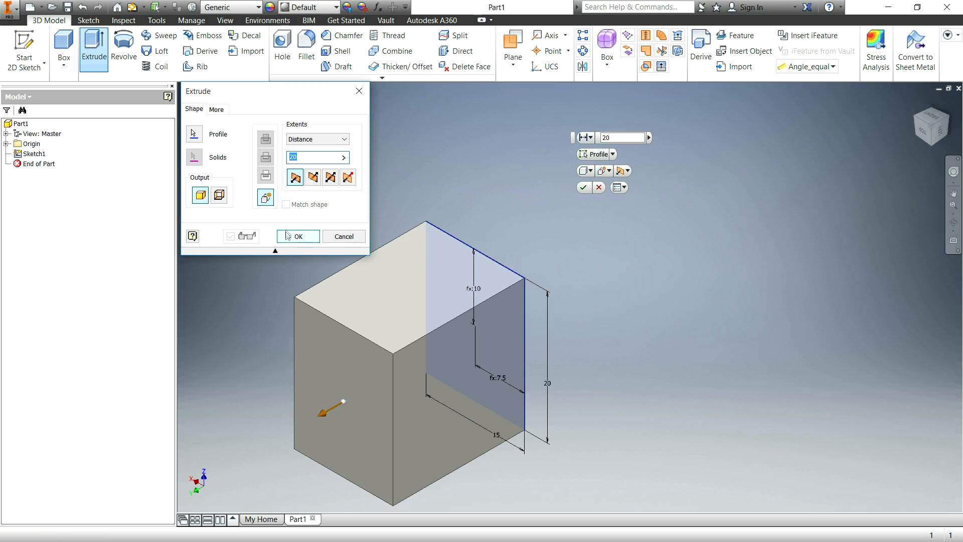
pyautogui.write('2')
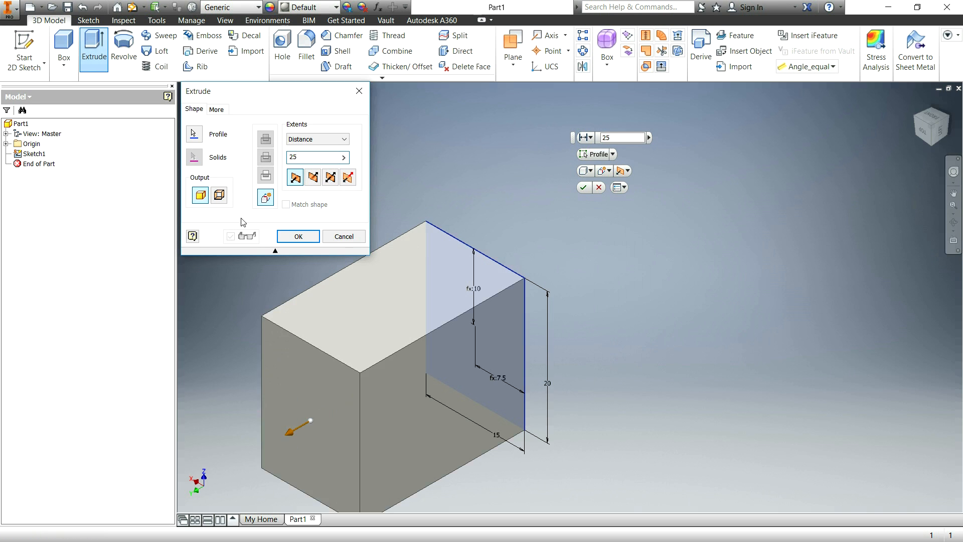
pyautogui.click(305, 232)
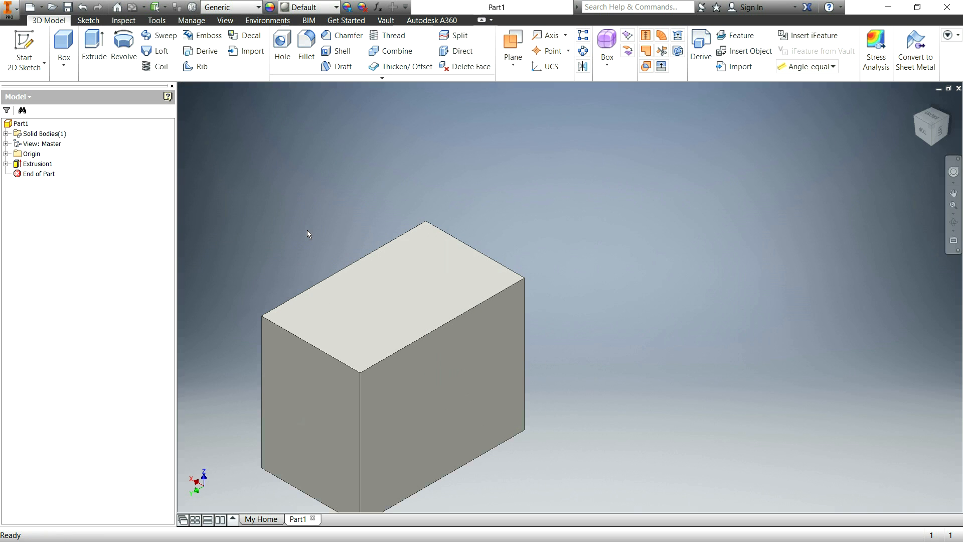
pyautogui.scroll(2, 281, 331)
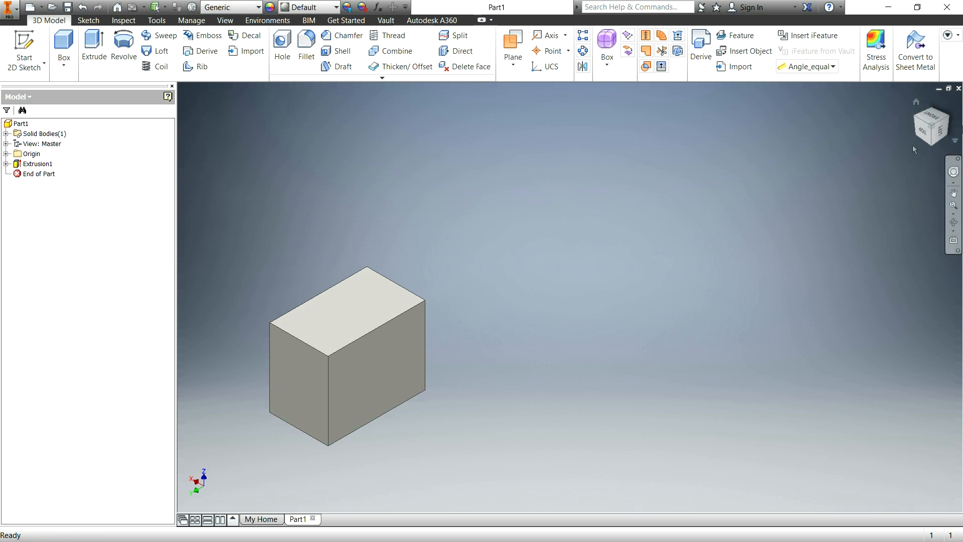
pyautogui.click(937, 129)
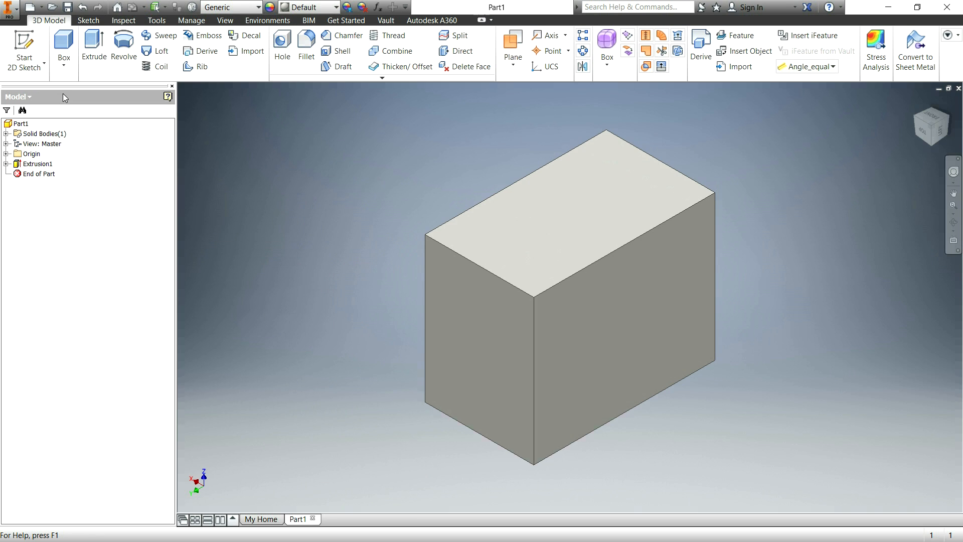
# Start a sketch on the block's 25 mm long side face and draw a rectangle about 17 mm wide extending past the face's lower edge
pyautogui.click(30, 47)
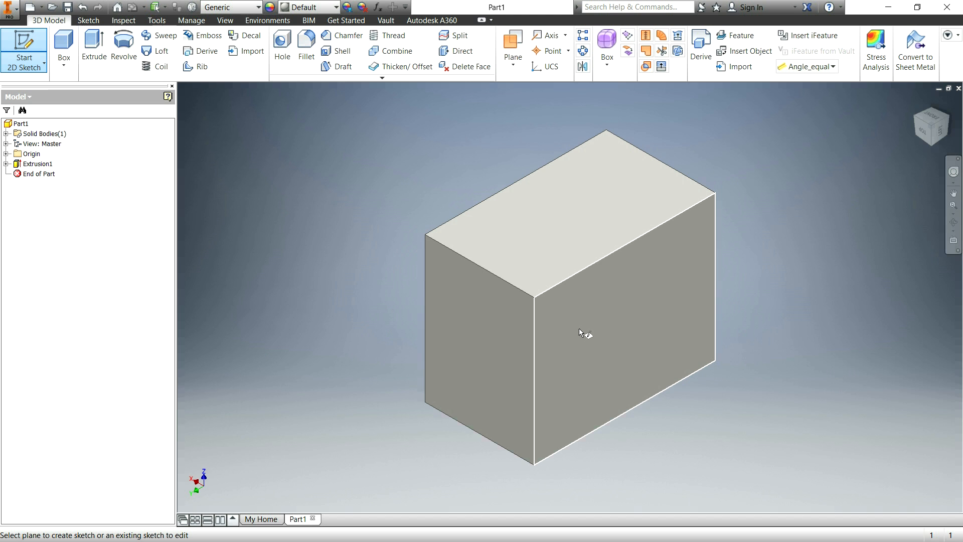
pyautogui.click(580, 328)
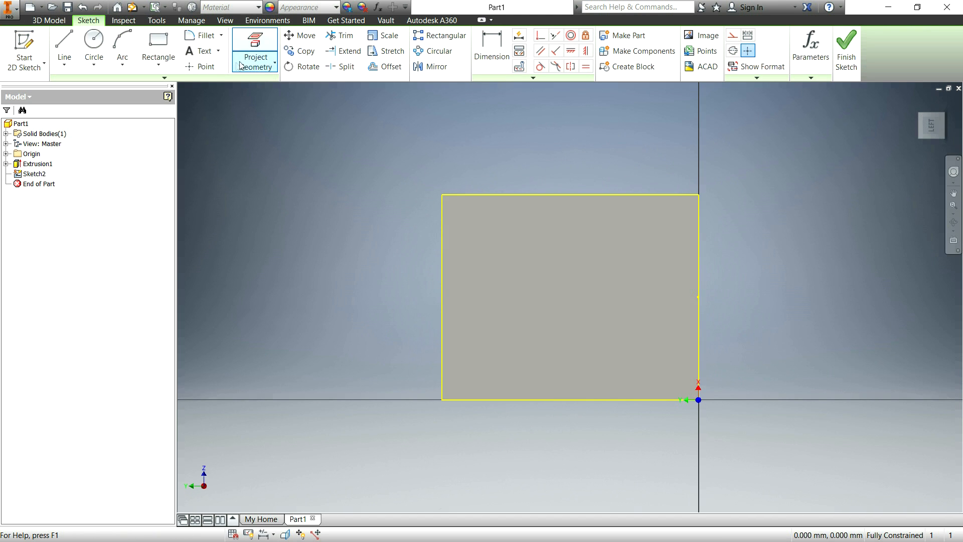
pyautogui.click(173, 46)
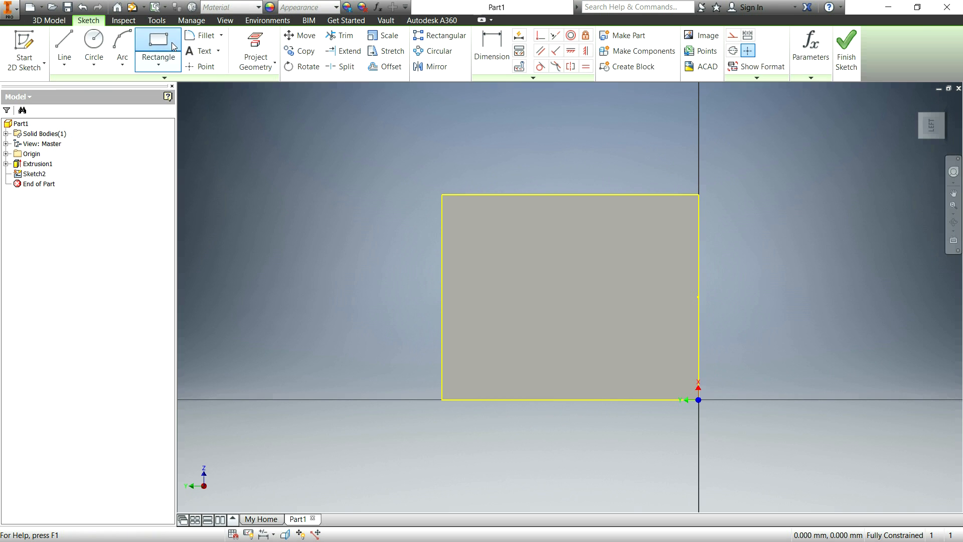
pyautogui.click(485, 231)
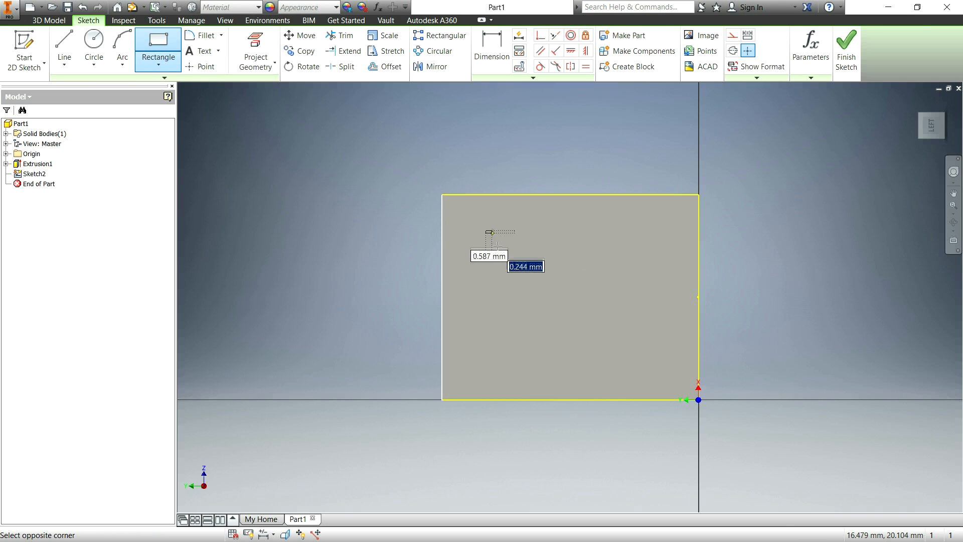
pyautogui.click(658, 473)
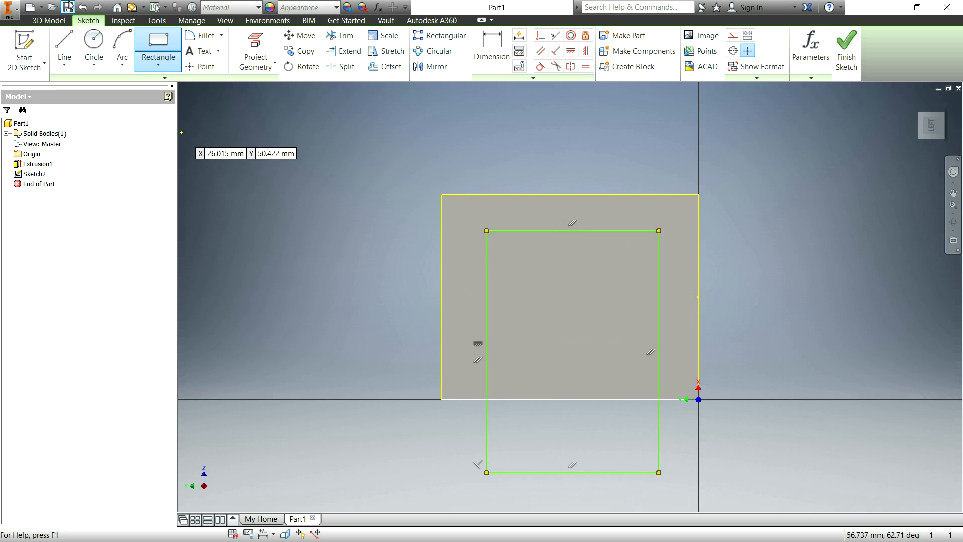
# Dimension the new rectangle to 15 mm wide and 25 mm high
pyautogui.click(505, 64)
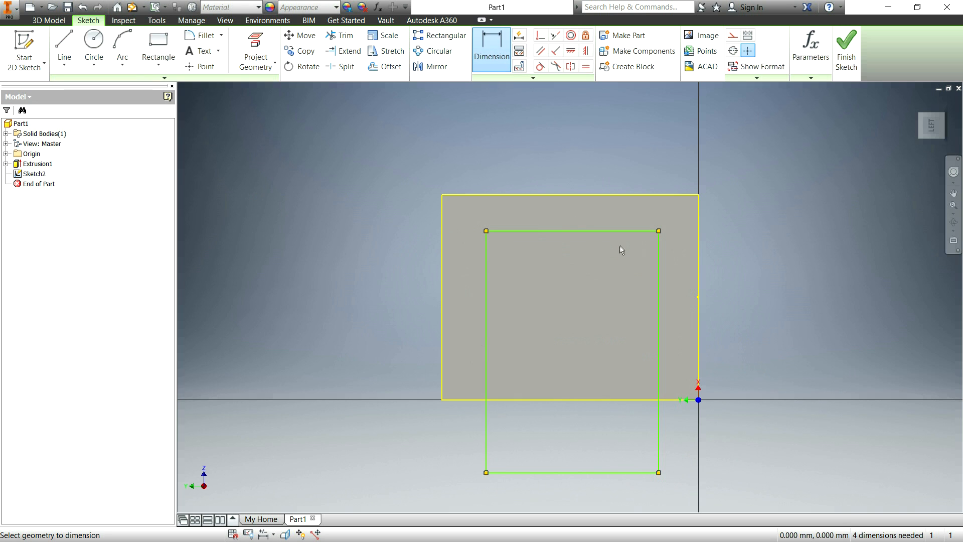
pyautogui.click(577, 231)
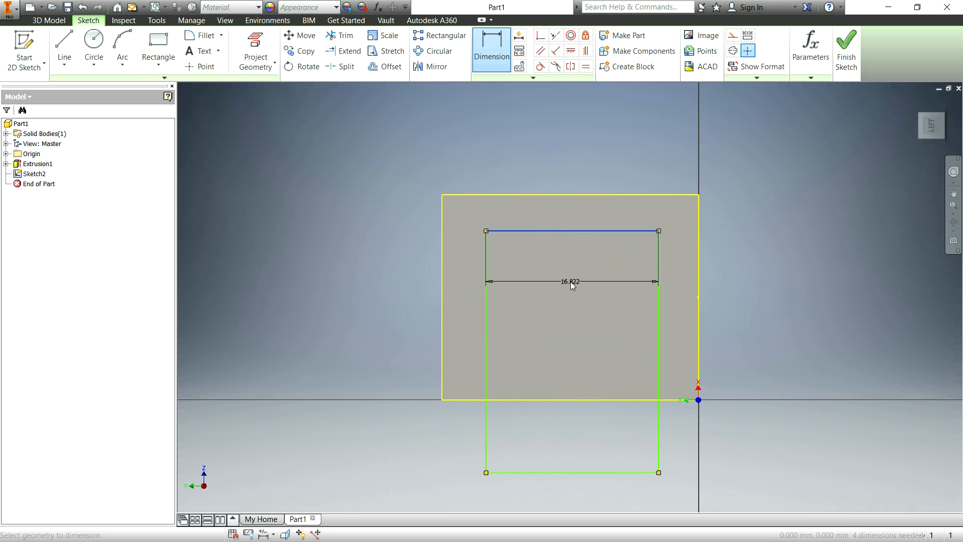
pyautogui.click(570, 282)
pyautogui.write('15')
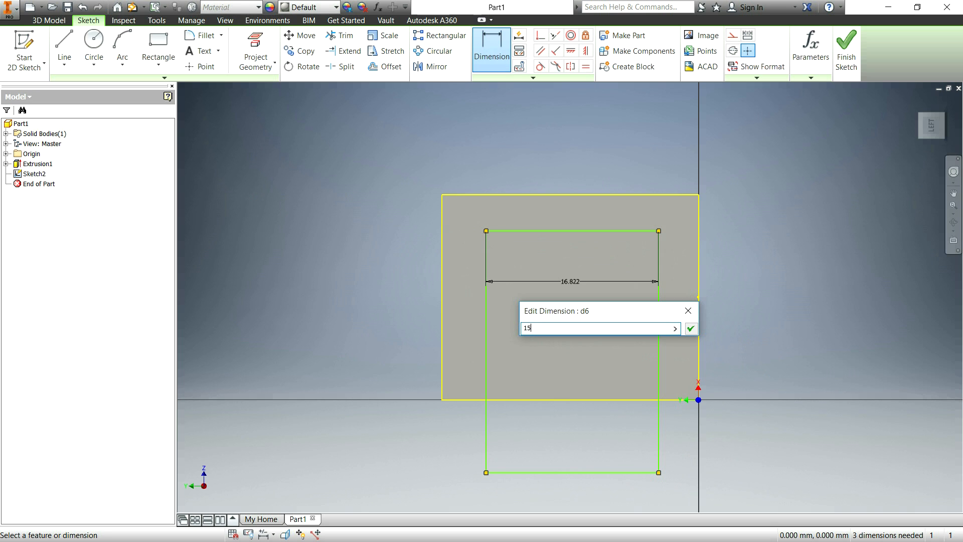
pyautogui.press('Return')
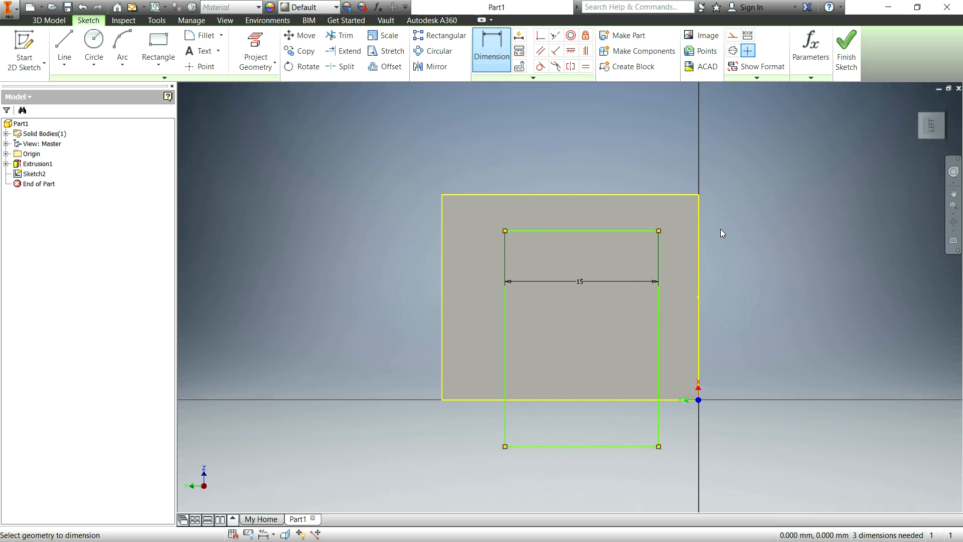
pyautogui.click(504, 314)
pyautogui.click(487, 318)
pyautogui.write('25')
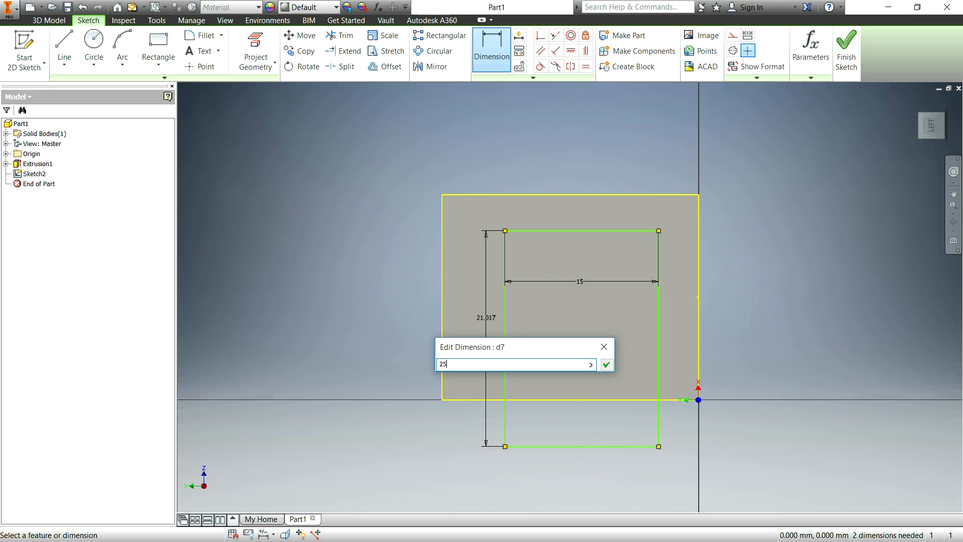
pyautogui.press('Return')
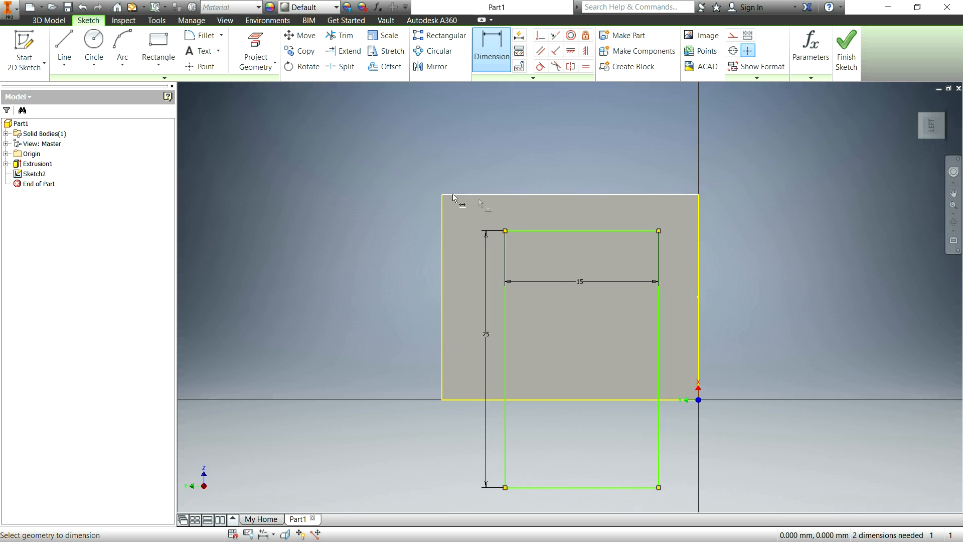
# Dimension the gap between the rectangle's upper edge and the face's upper edge as 5 mm
pyautogui.click(599, 230)
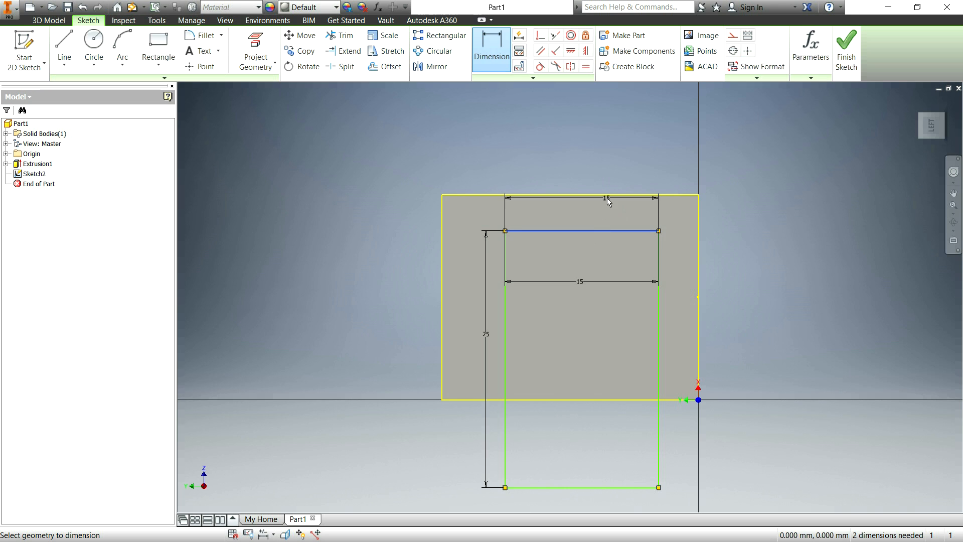
pyautogui.click(607, 195)
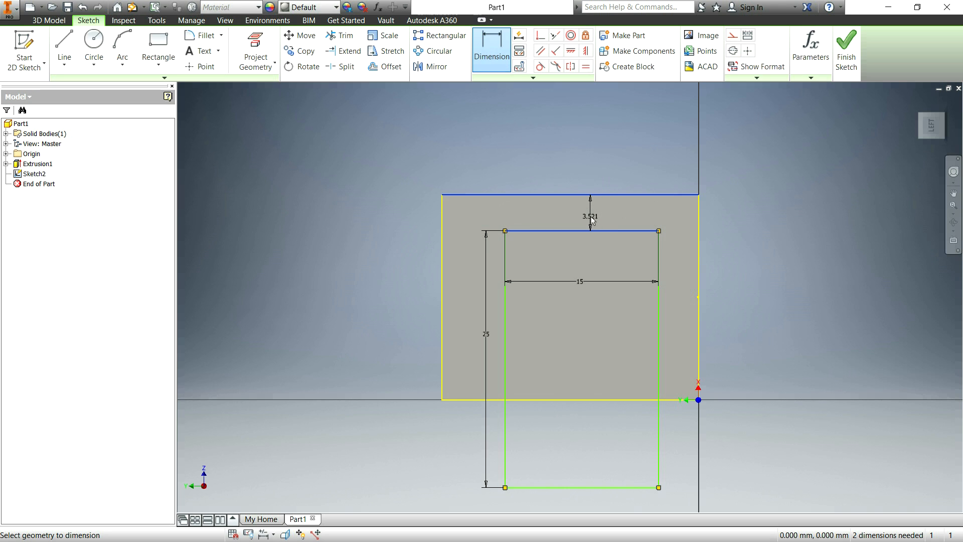
pyautogui.click(593, 219)
pyautogui.write('5')
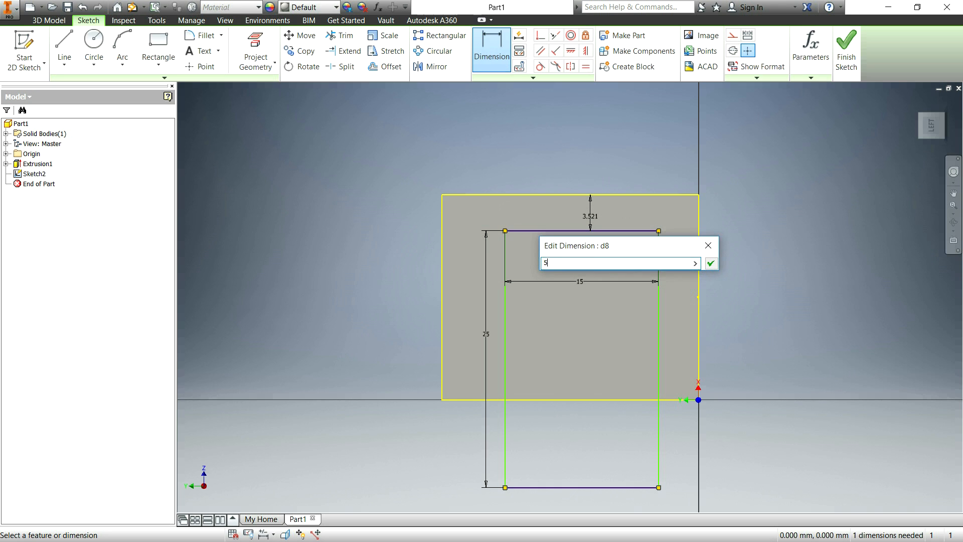
pyautogui.press('Return')
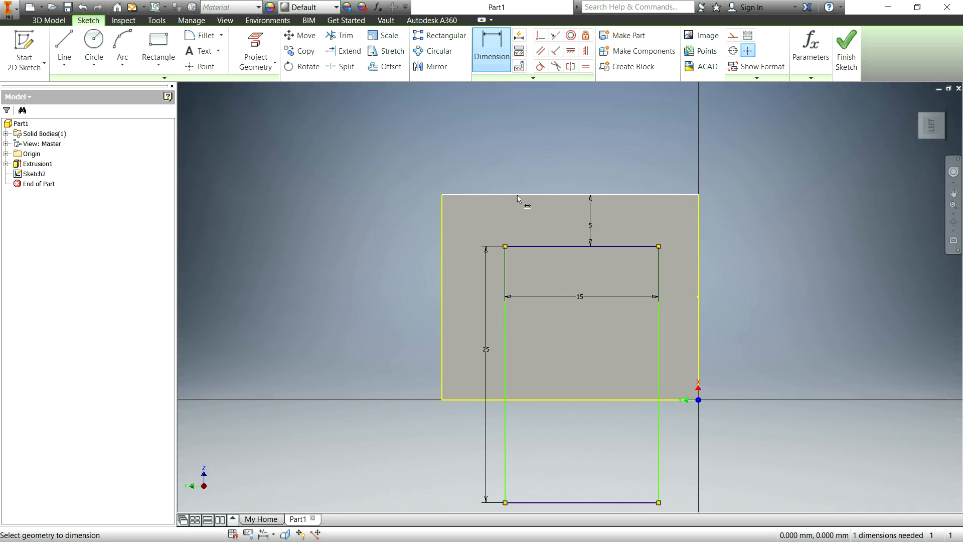
# Measure the length of the block face's upper edge
pyautogui.moveTo(511, 197)
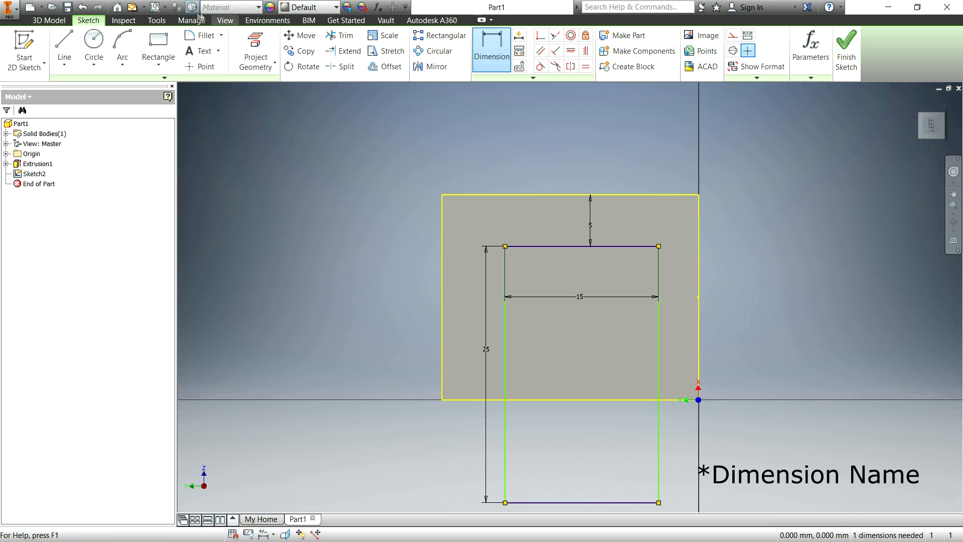
pyautogui.click(124, 20)
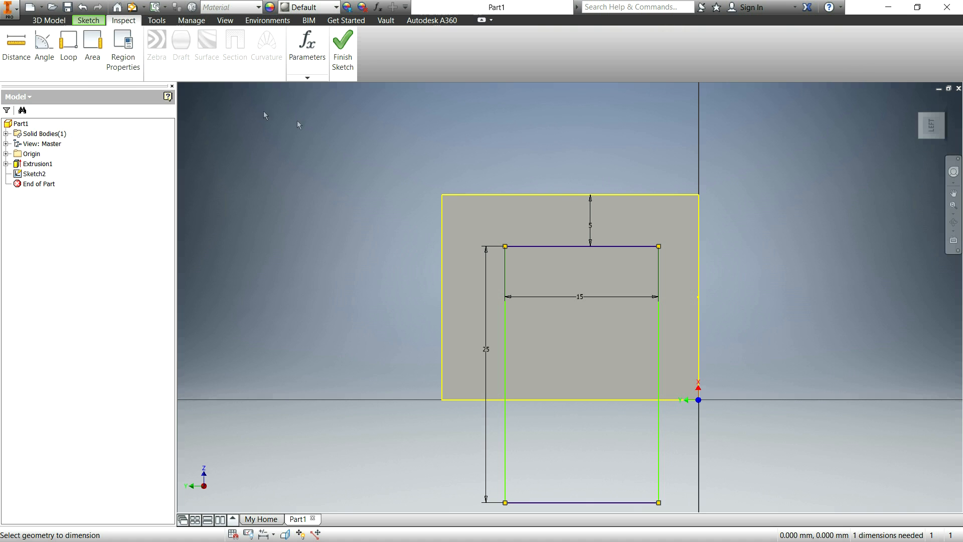
pyautogui.click(7, 46)
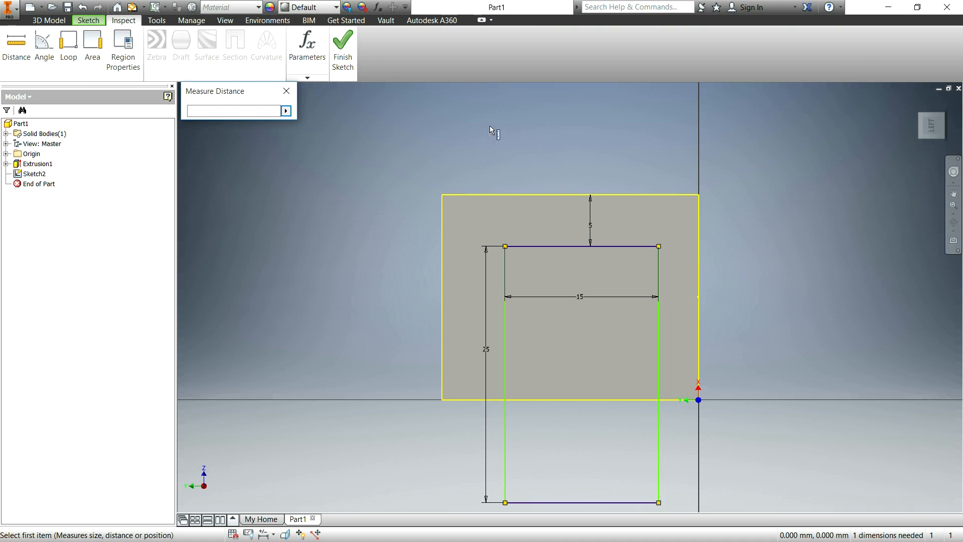
pyautogui.click(496, 195)
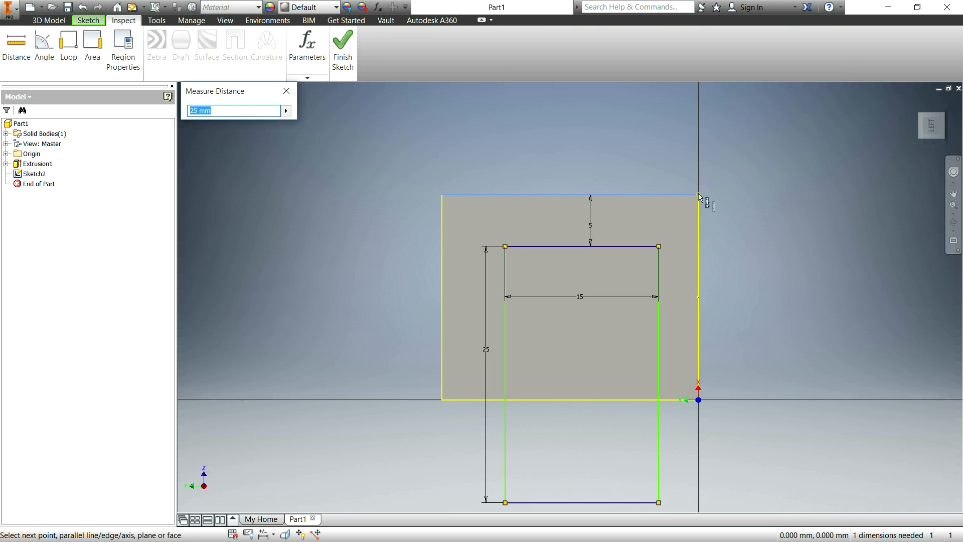
pyautogui.click(293, 98)
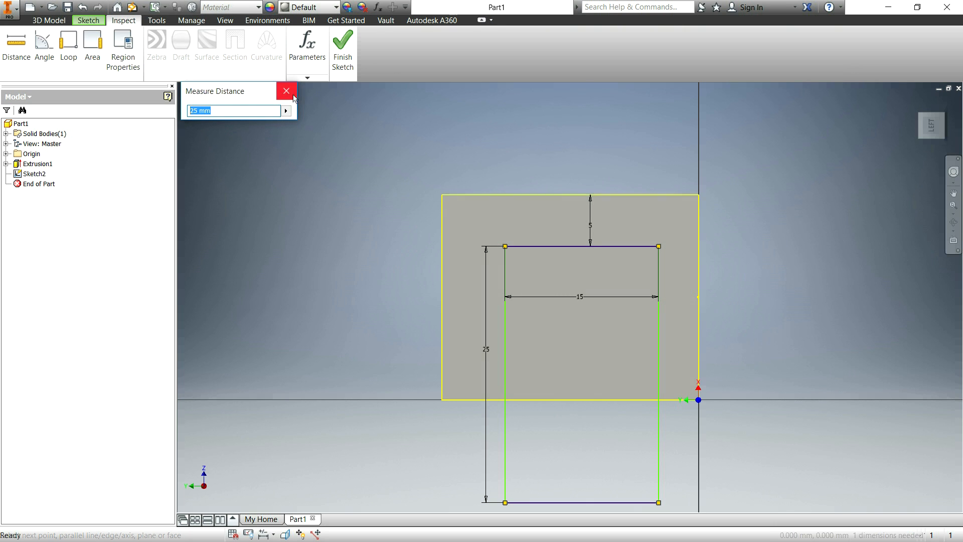
pyautogui.click(287, 91)
# Dimension the horizontal gap between the rectangle's side edge and the face's side edge as (25-d6), referencing the rectangle's 15 mm width dimension
pyautogui.click(88, 20)
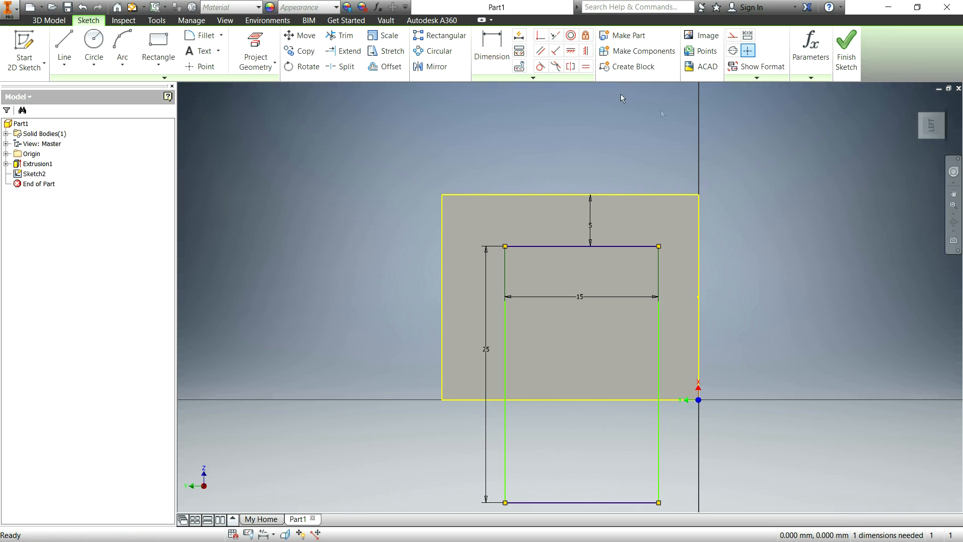
pyautogui.click(491, 50)
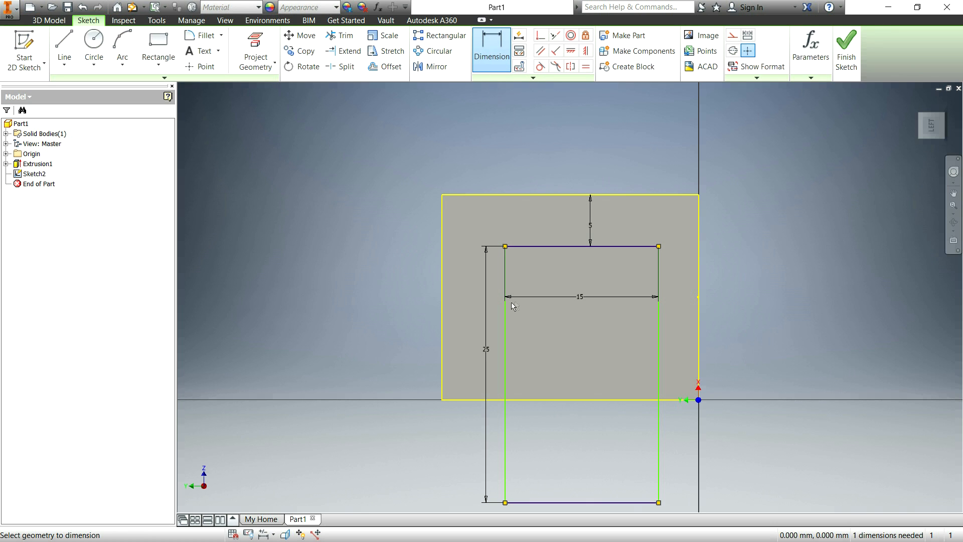
pyautogui.click(504, 275)
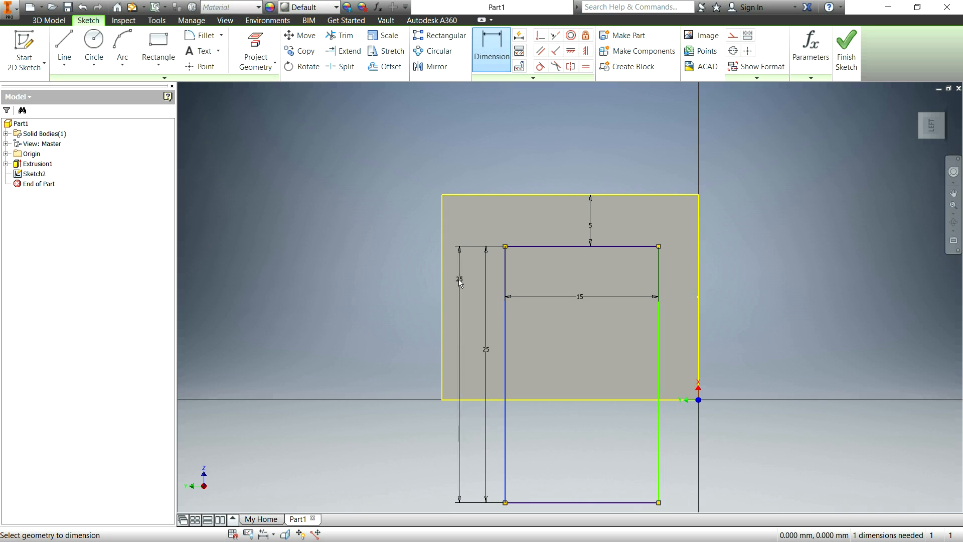
pyautogui.click(443, 284)
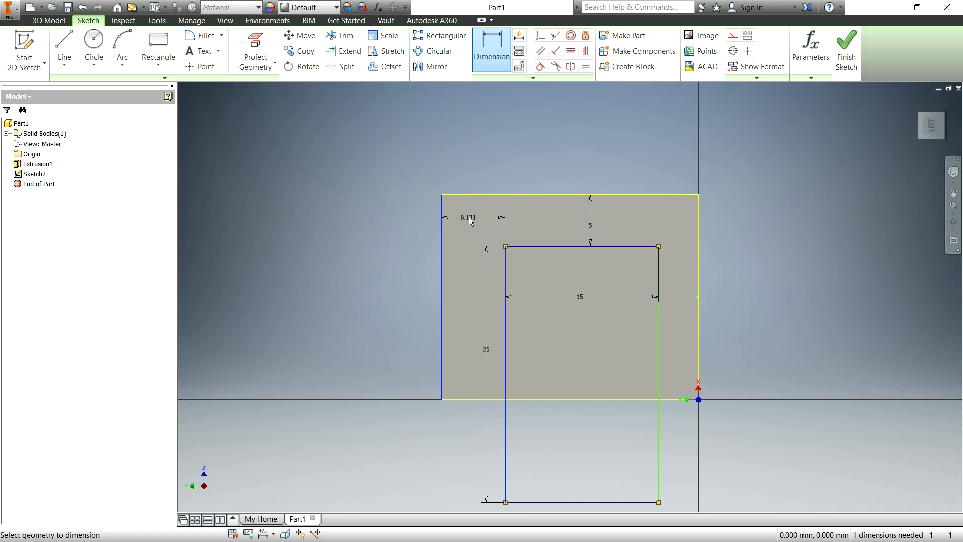
pyautogui.click(470, 221)
pyautogui.moveTo(454, 232); pyautogui.dragTo(370, 134)
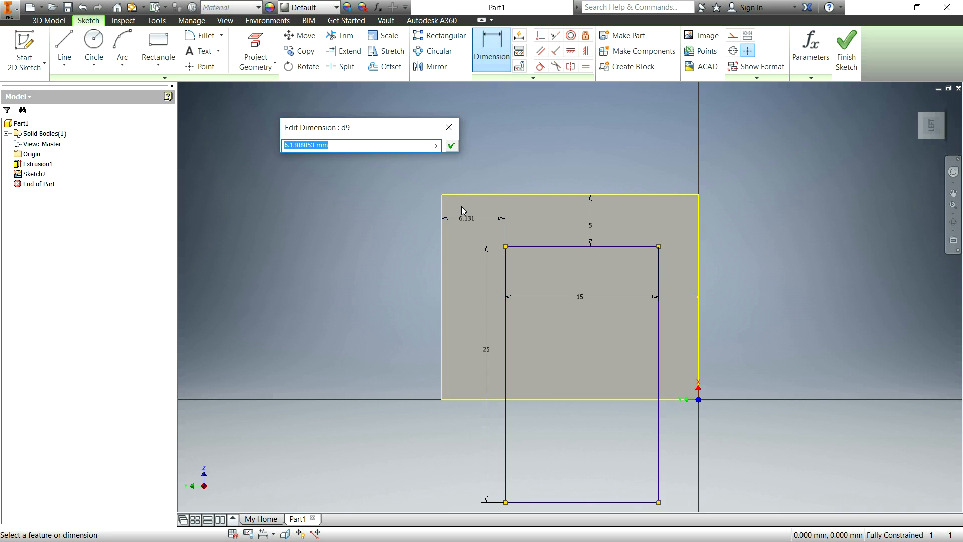
pyautogui.write('25-')
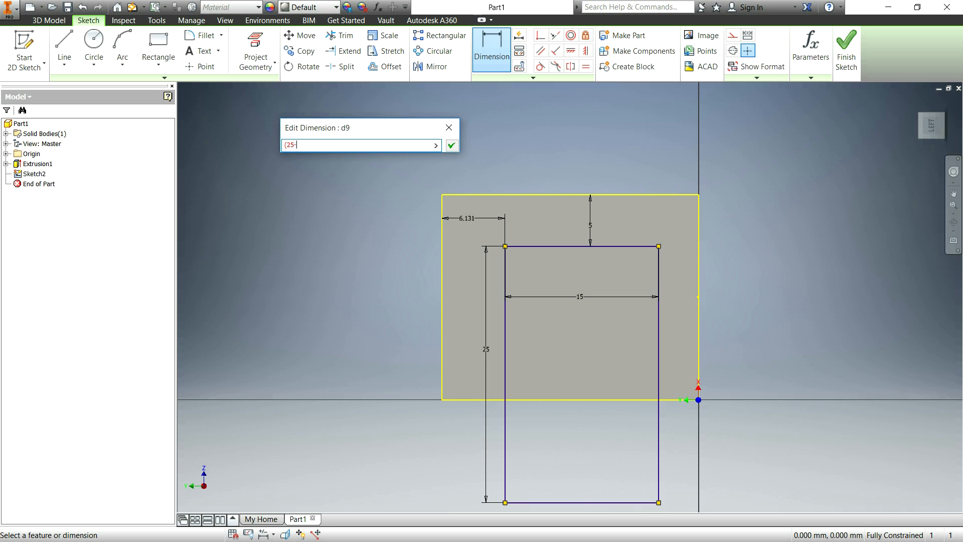
pyautogui.click(583, 299)
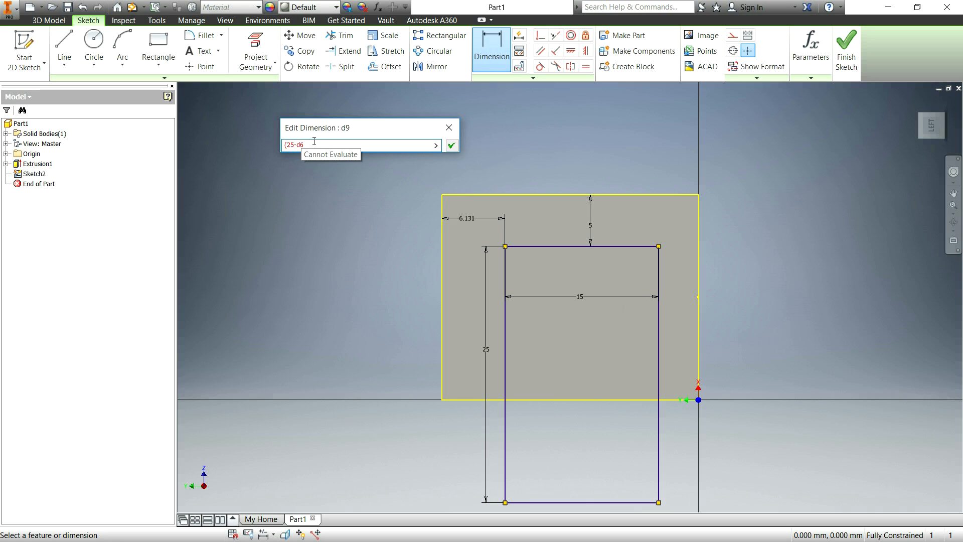
pyautogui.write(')')
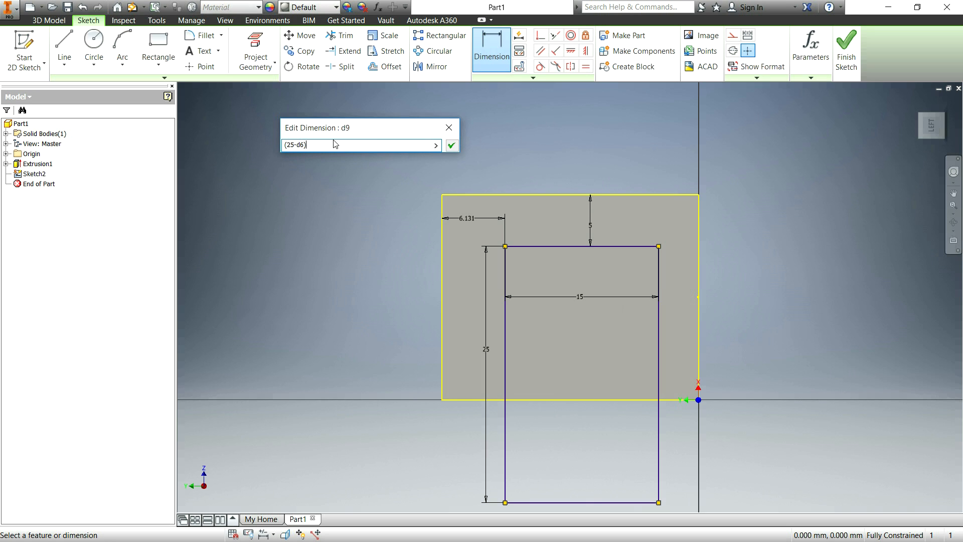
pyautogui.press('Return')
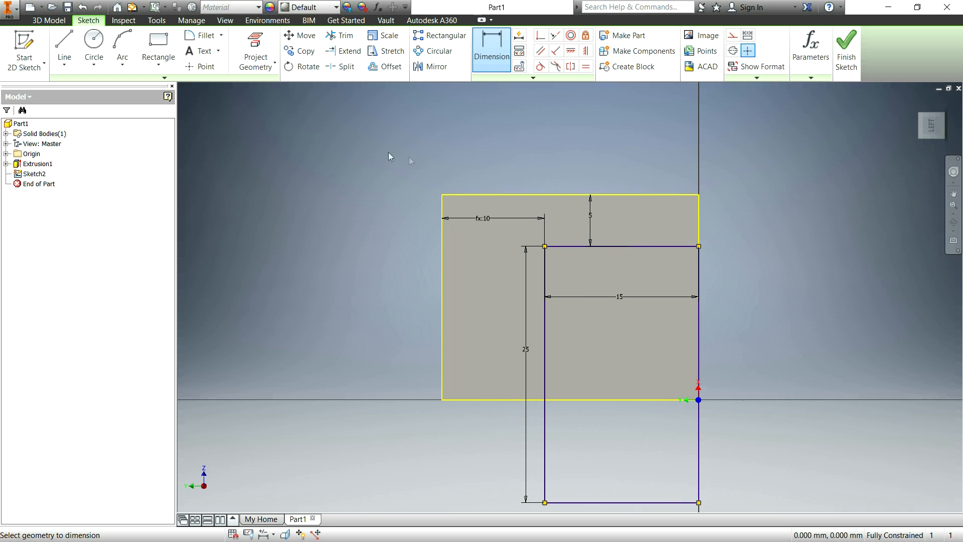
# Change the horizontal gap's formula to (25 mm - d6)/2 to centre the rectangle across the face, and finish the sketch
pyautogui.doubleClick(484, 220)
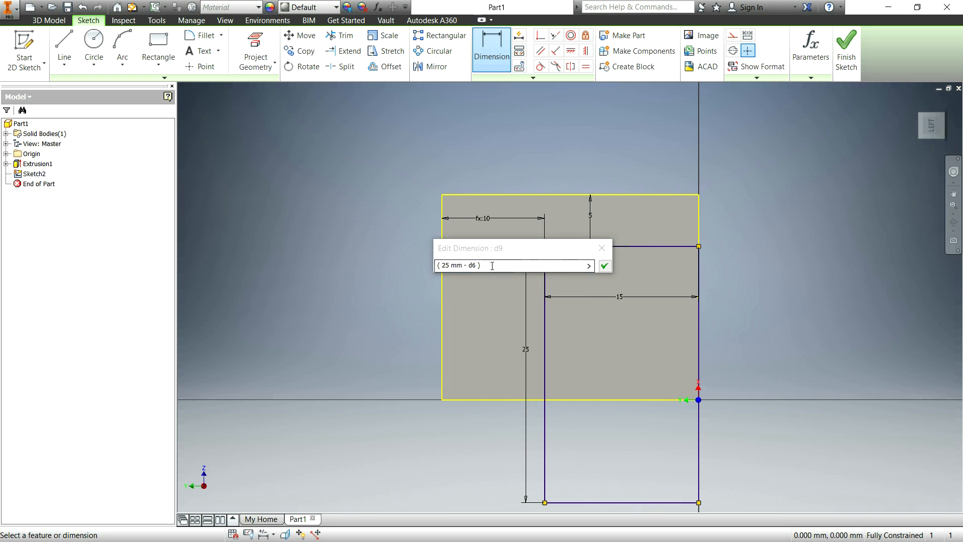
pyautogui.write('/2')
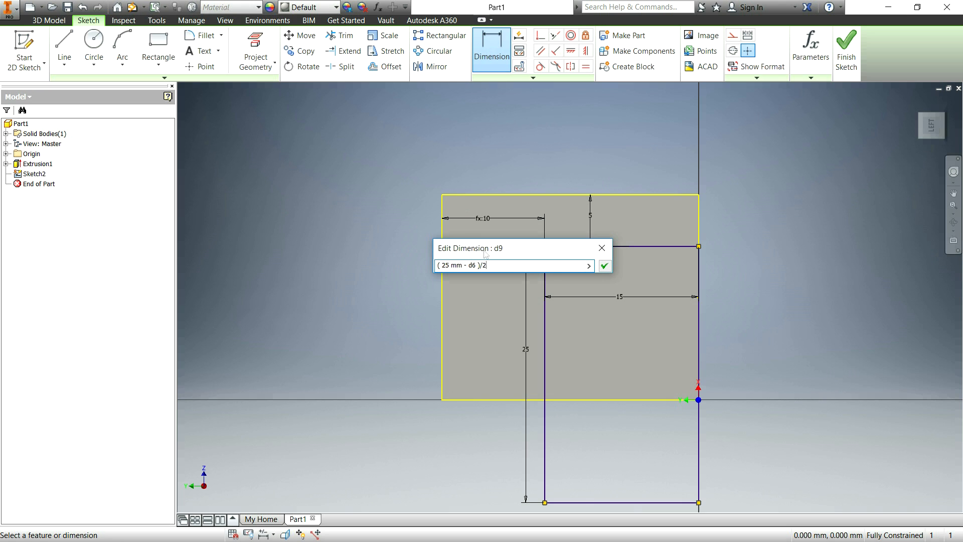
pyautogui.press('Return')
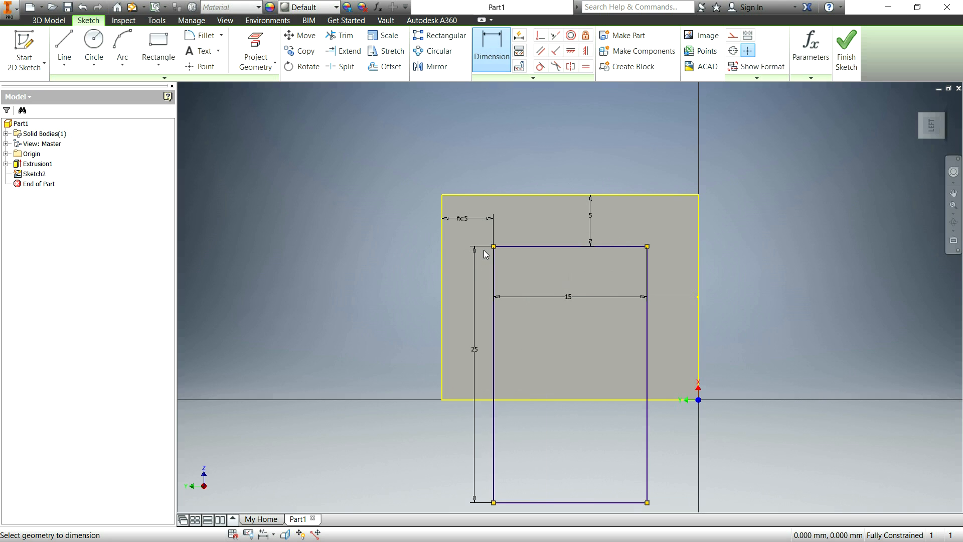
pyautogui.click(846, 47)
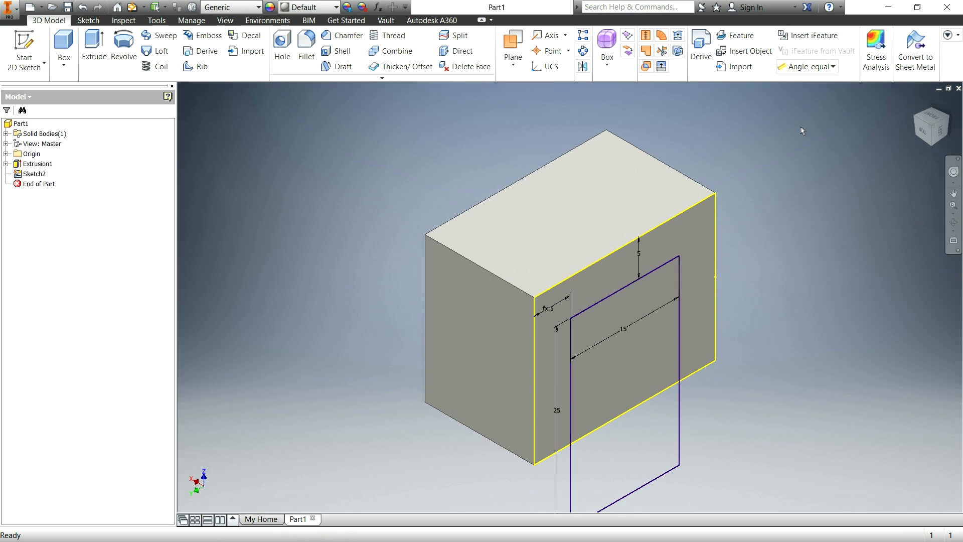
# Start an extrusion with the 15 x 25 mm rectangle as its profile
pyautogui.click(94, 48)
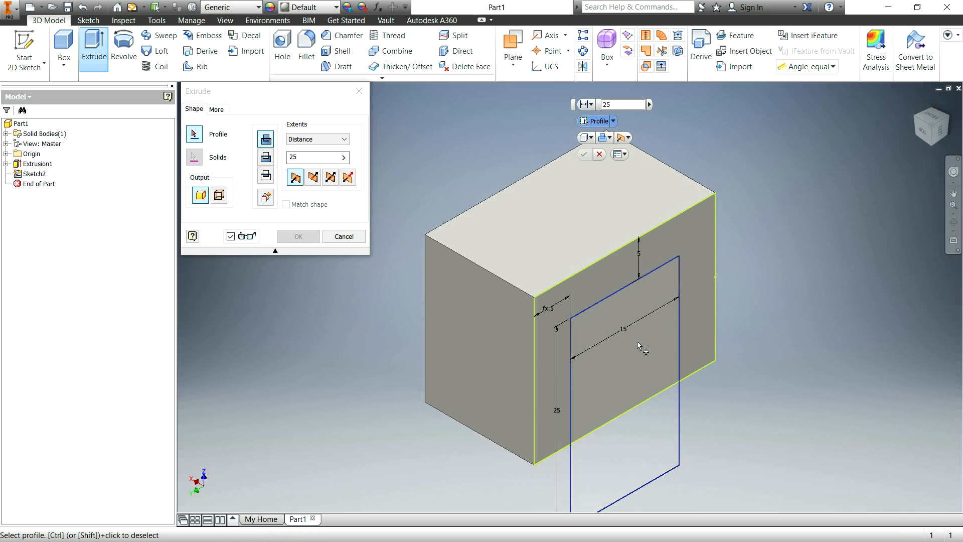
pyautogui.scroll(-3, 852, 397)
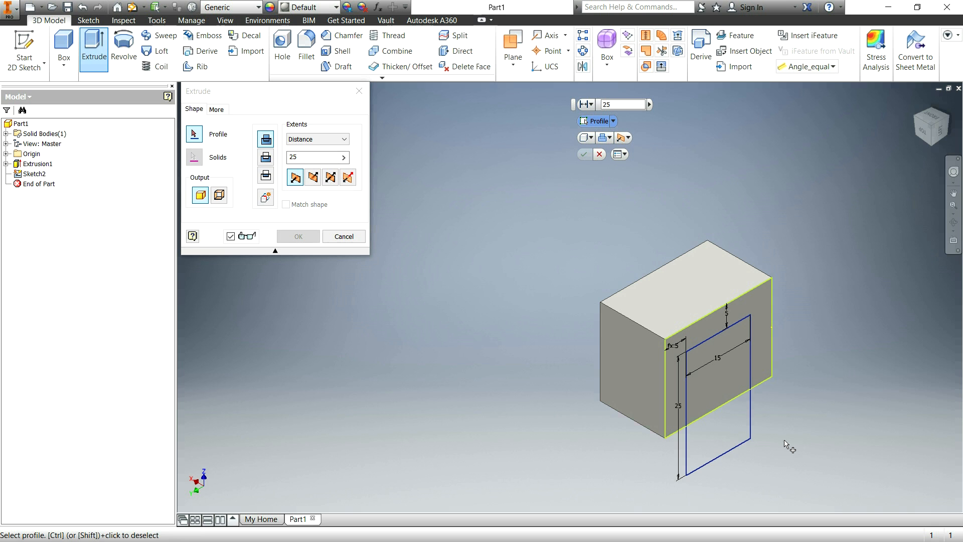
pyautogui.click(746, 427)
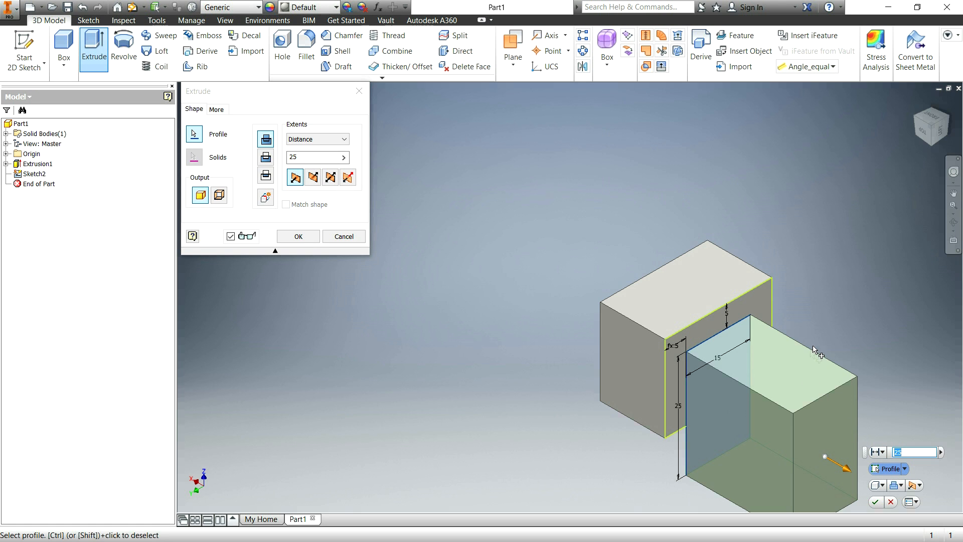
# Try including the block face around the rectangle in the extrusion profile, and restore the rectangle as the only profile
pyautogui.click(703, 425)
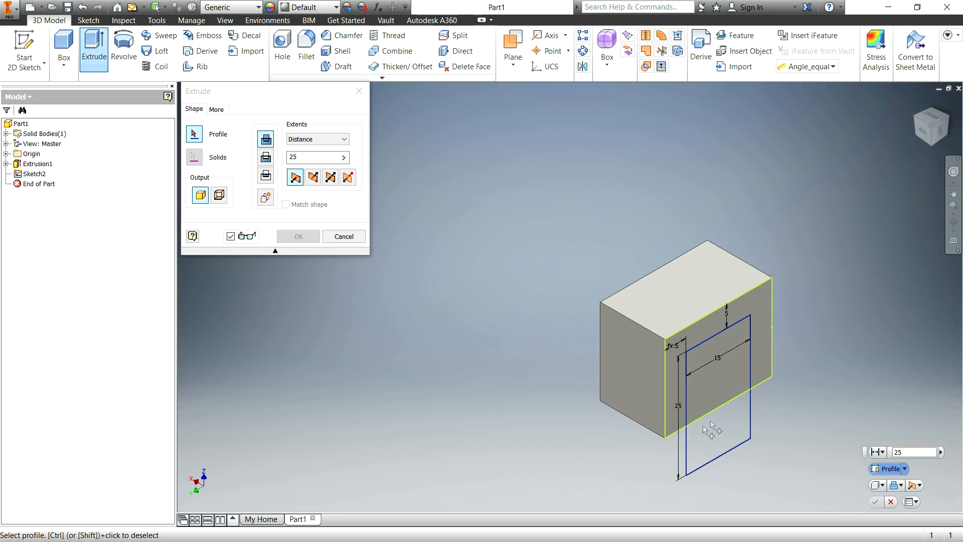
pyautogui.click(762, 325)
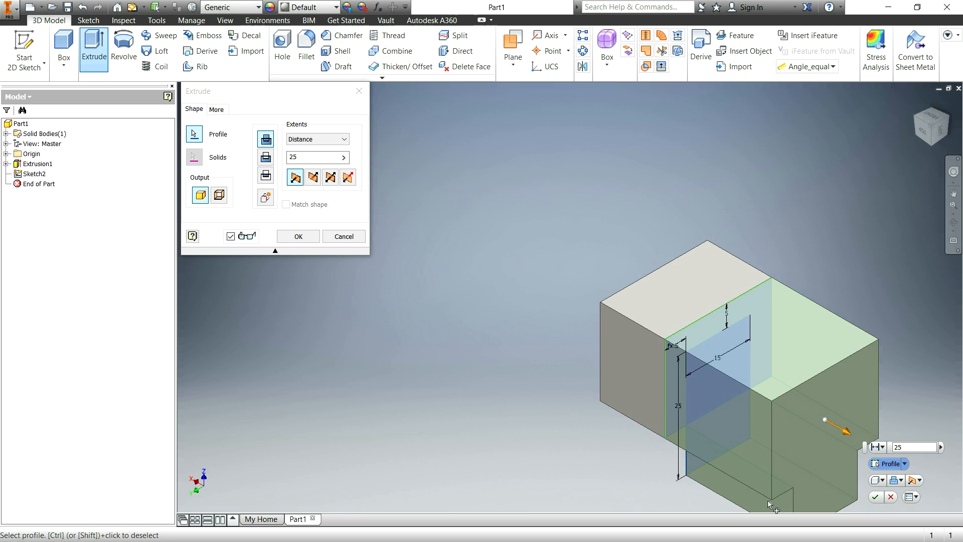
pyautogui.scroll(2, 774, 425)
pyautogui.scroll(-3, 771, 434)
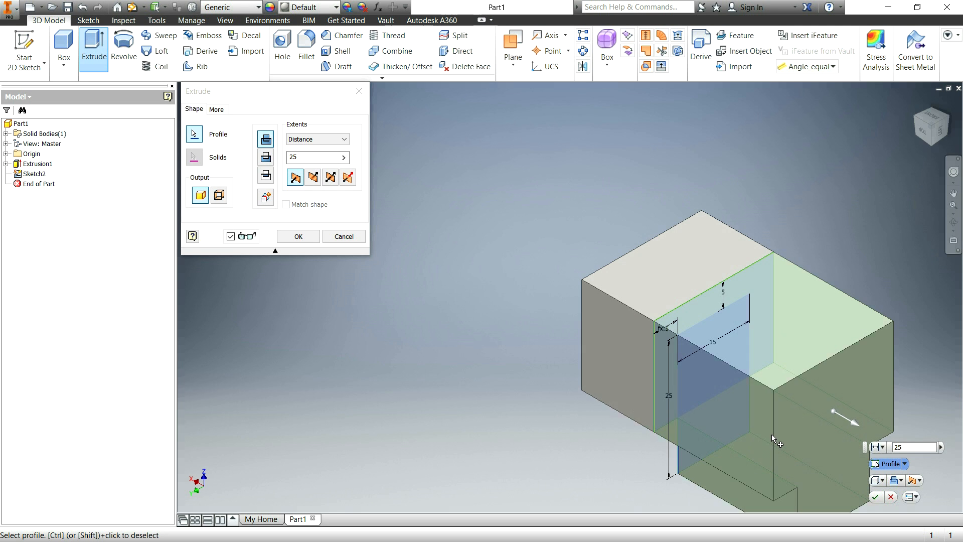
pyautogui.keyDown('ctrl'); pyautogui.click(741, 423); pyautogui.keyUp('ctrl')
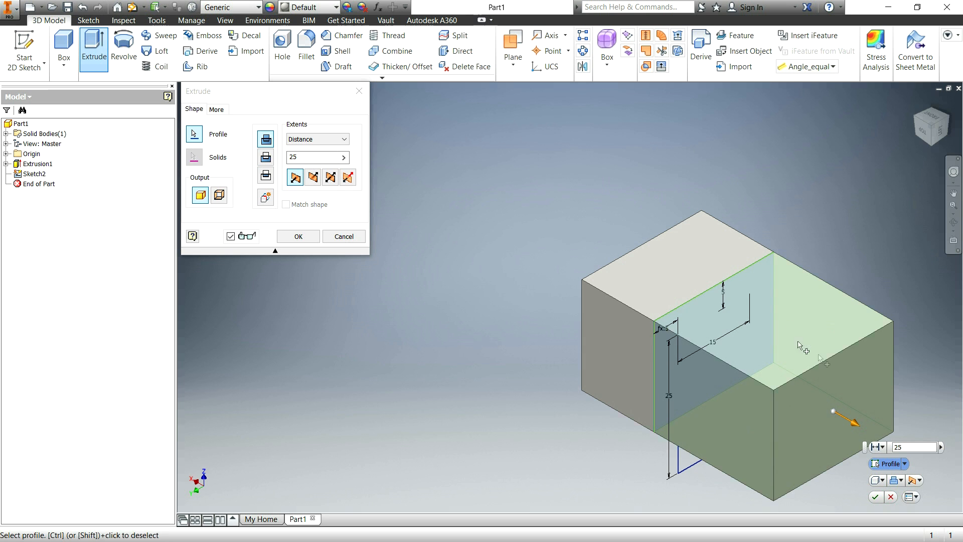
pyautogui.keyDown('ctrl'); pyautogui.click(666, 369); pyautogui.keyUp('ctrl')
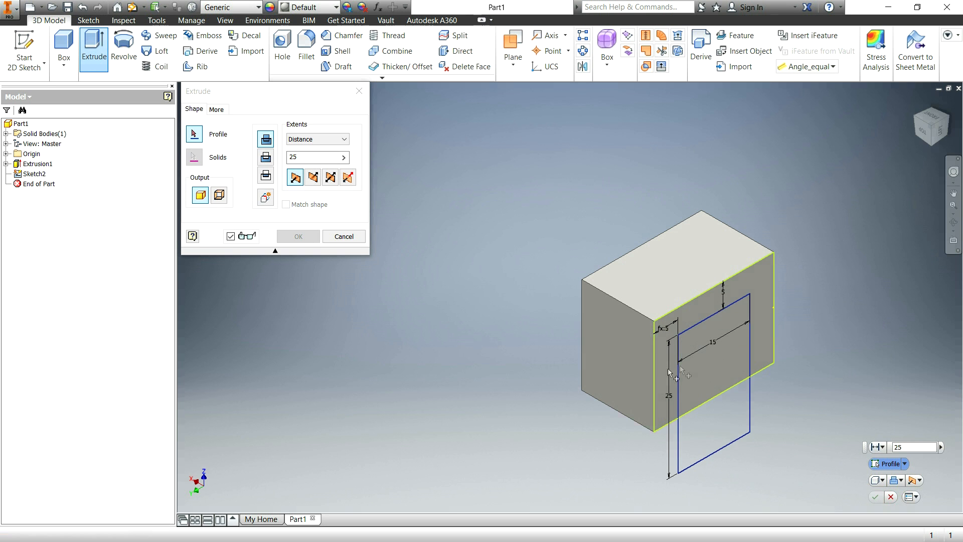
pyautogui.click(733, 418)
# Set the extrusion to Cut and cut the rectangle 25 mm through the block
pyautogui.scroll(-3, 742, 358)
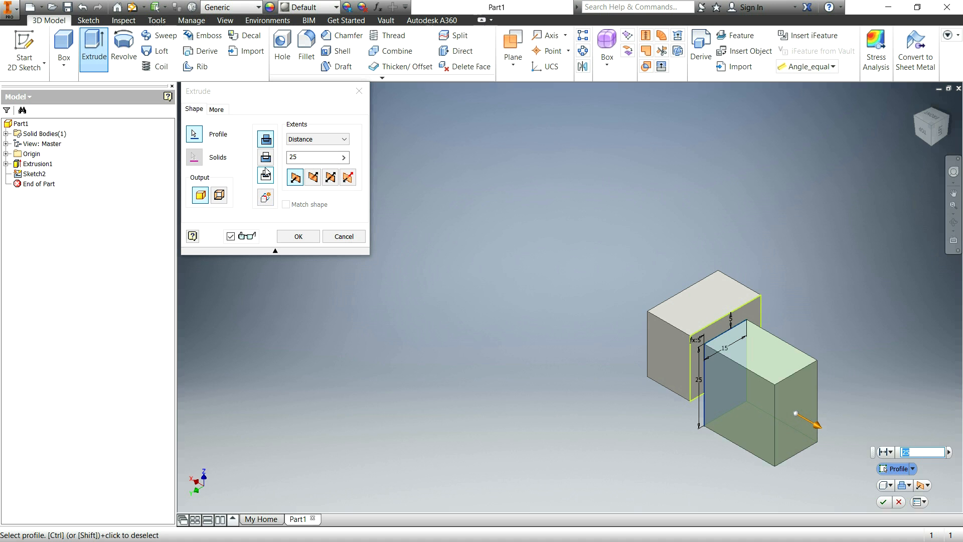
pyautogui.click(267, 159)
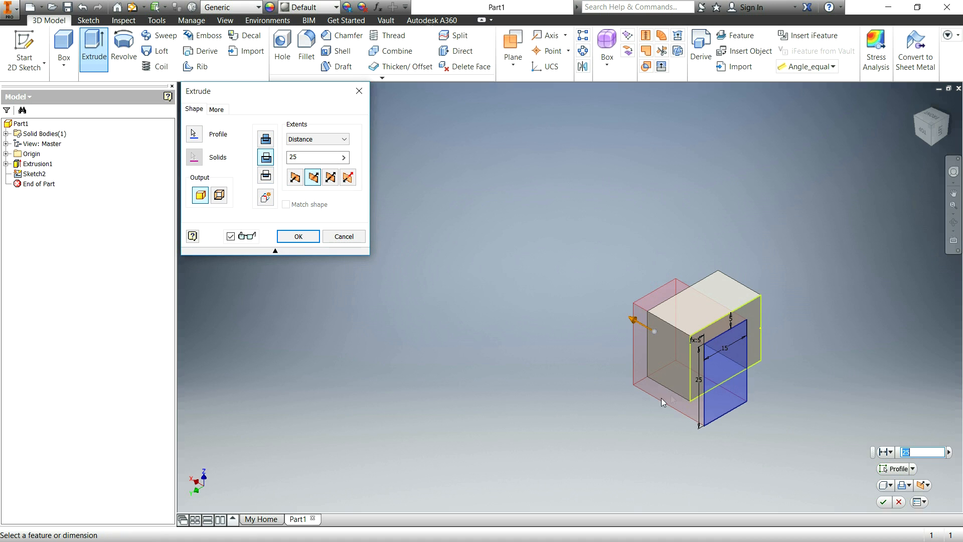
pyautogui.keyDown('shift'); pyautogui.moveTo(555, 386); pyautogui.dragTo(603, 416, button='middle'); pyautogui.keyUp('shift')
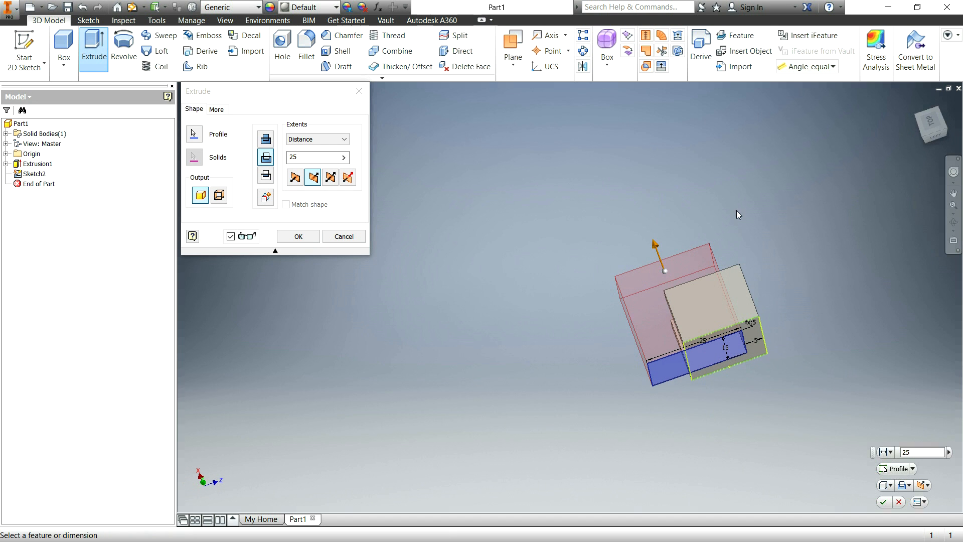
pyautogui.keyDown('shift'); pyautogui.moveTo(608, 333); pyautogui.dragTo(516, 341, button='middle'); pyautogui.keyUp('shift')
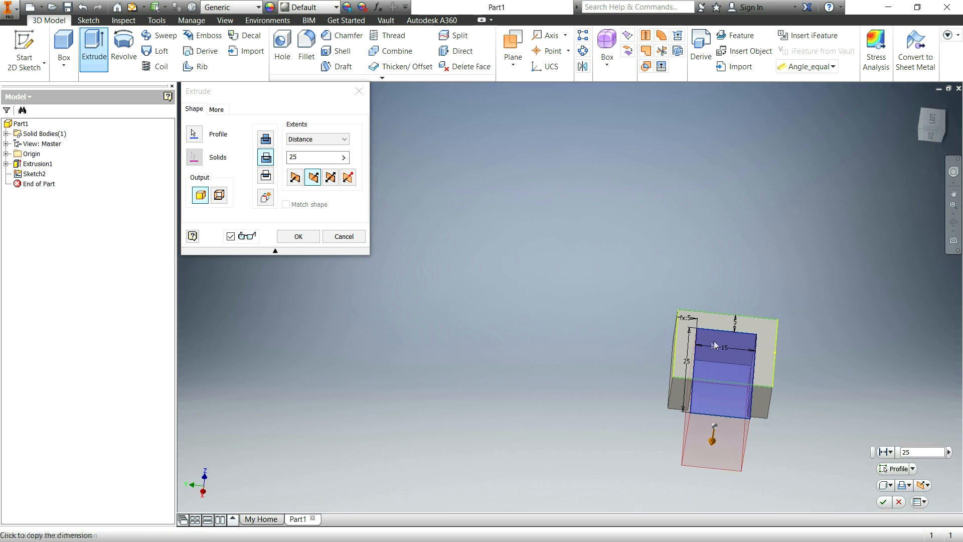
pyautogui.keyDown('shift'); pyautogui.moveTo(707, 374); pyautogui.dragTo(729, 392, button='middle'); pyautogui.keyUp('shift')
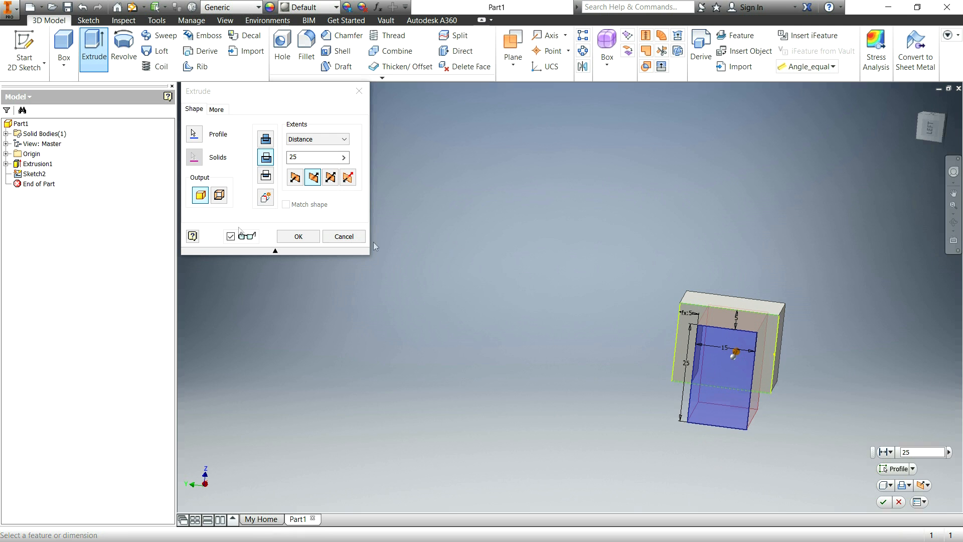
pyautogui.click(296, 237)
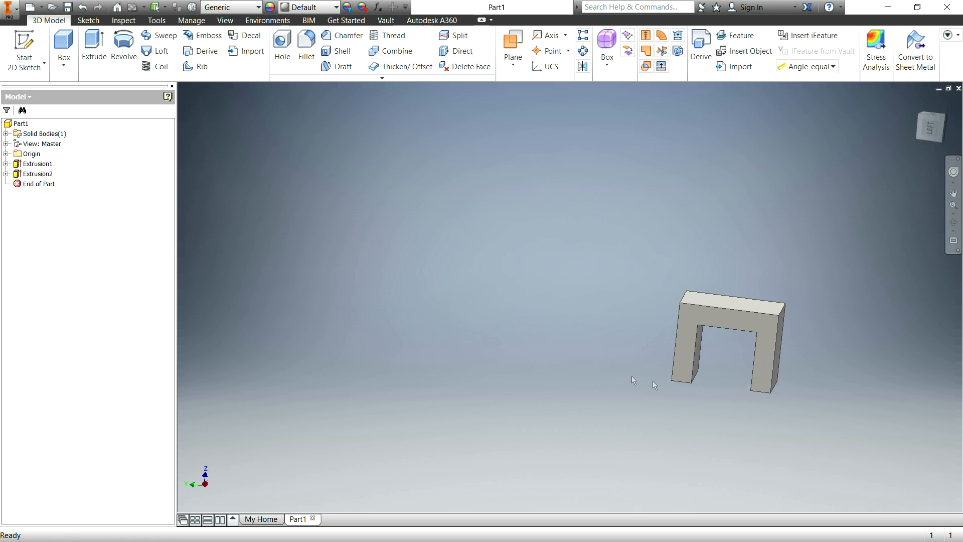
# Edit the rectangle's extrusion to use the Intersect operation with the block, keeping the 25 mm distance
pyautogui.moveTo(645, 430); pyautogui.dragTo(528, 314, button='middle')
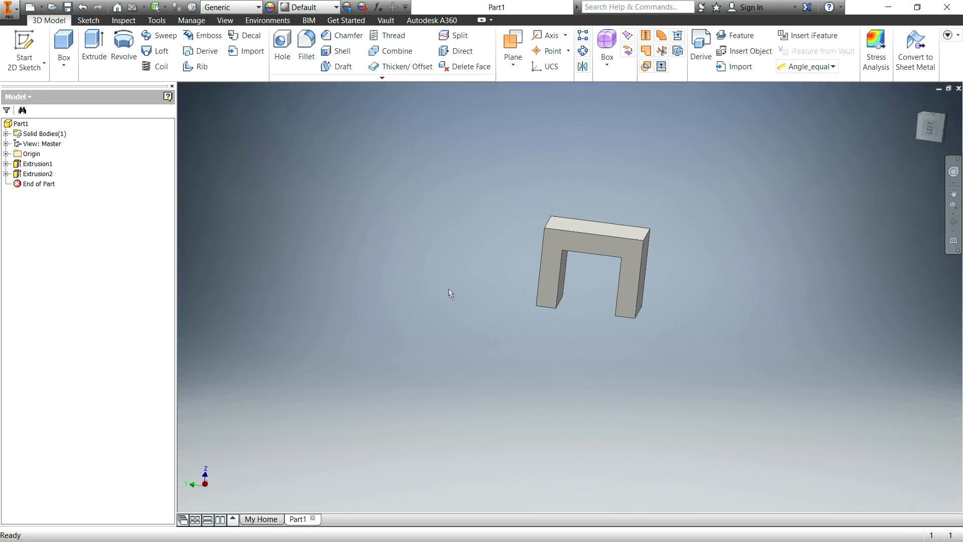
pyautogui.keyDown('shift'); pyautogui.moveTo(434, 283); pyautogui.dragTo(466, 279, button='middle'); pyautogui.keyUp('shift')
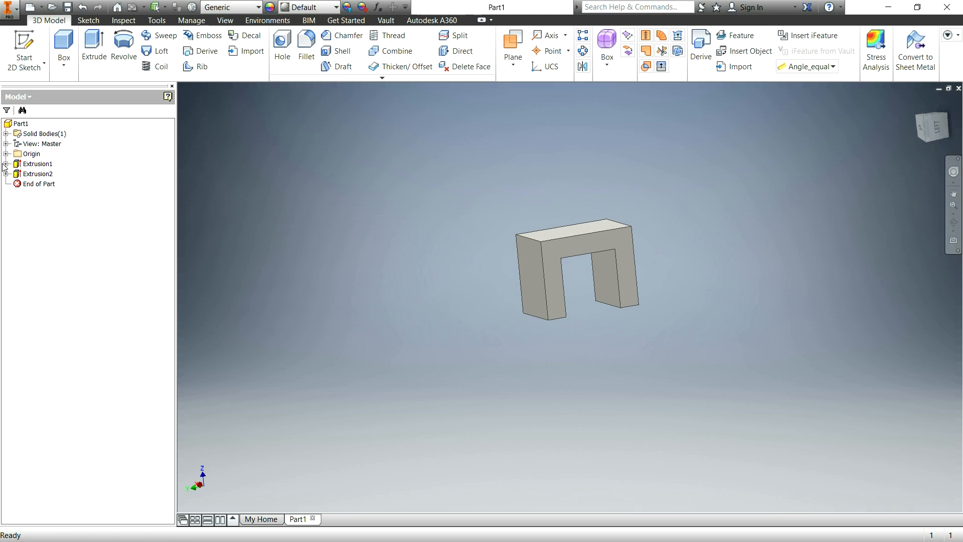
pyautogui.doubleClick(18, 176)
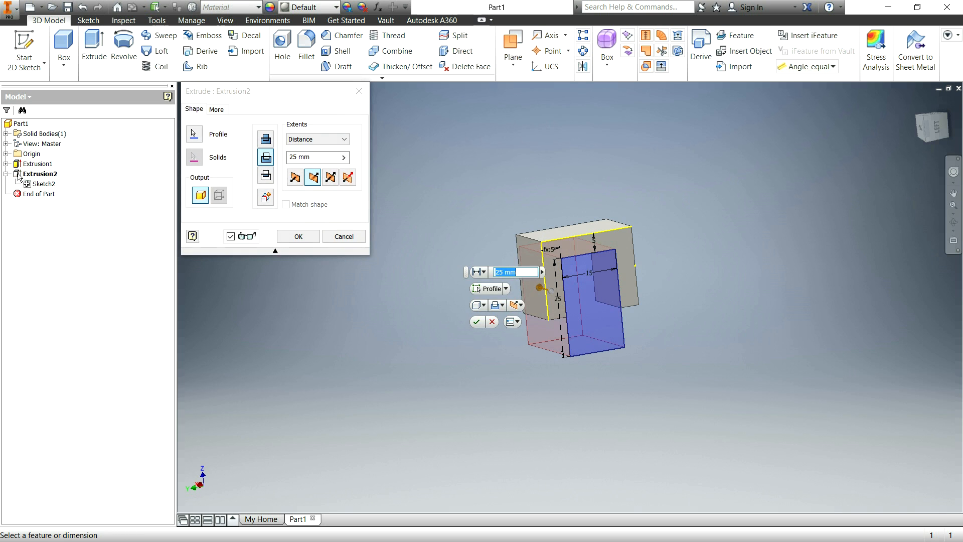
pyautogui.click(269, 180)
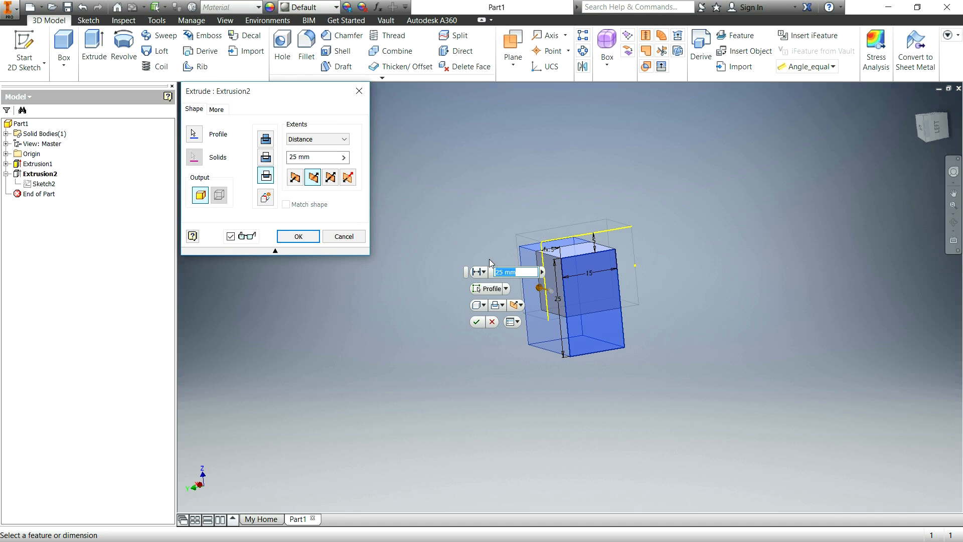
pyautogui.press('F2')
pyautogui.moveTo(371, 313); pyautogui.dragTo(399, 302)
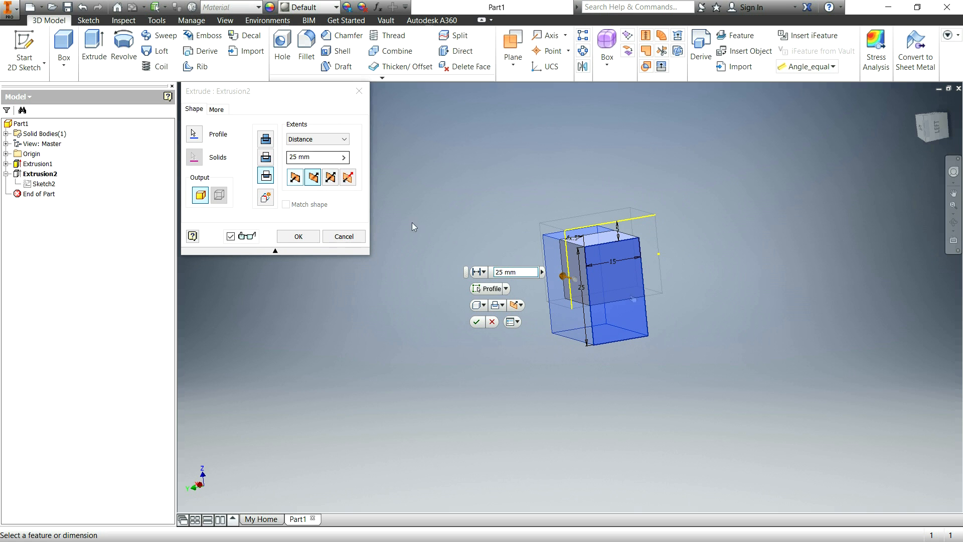
pyautogui.press('F4')
pyautogui.moveTo(527, 389); pyautogui.dragTo(519, 221)
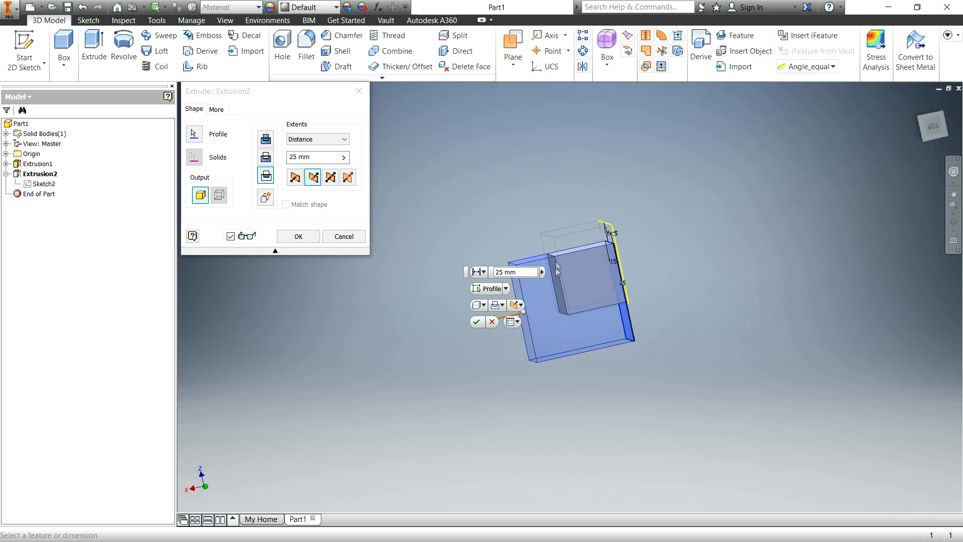
pyautogui.keyDown('shift'); pyautogui.moveTo(727, 286); pyautogui.dragTo(612, 333, button='middle'); pyautogui.keyUp('shift')
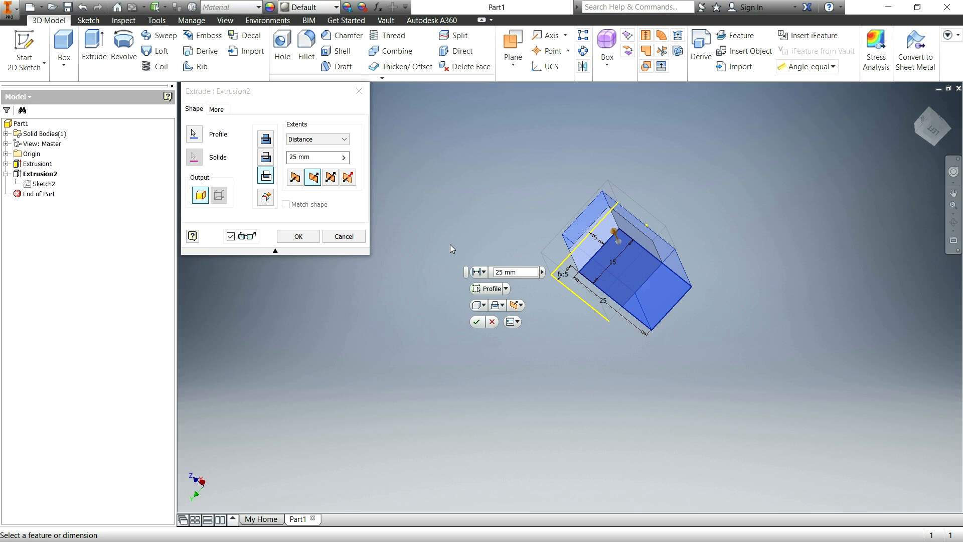
pyautogui.click(297, 236)
pyautogui.keyDown('shift'); pyautogui.moveTo(696, 317); pyautogui.dragTo(501, 361, button='middle'); pyautogui.keyUp('shift')
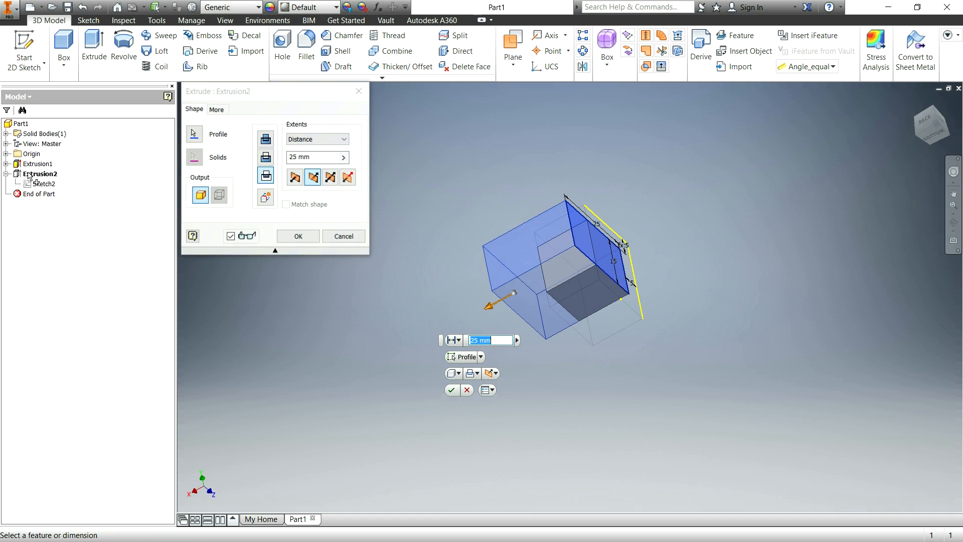
# Return the rectangle's extrusion to the Cut operation and start a new sketch on the block's U-shaped face
pyautogui.click(314, 233)
pyautogui.keyDown('shift'); pyautogui.moveTo(470, 400); pyautogui.dragTo(587, 293, button='middle'); pyautogui.keyUp('shift')
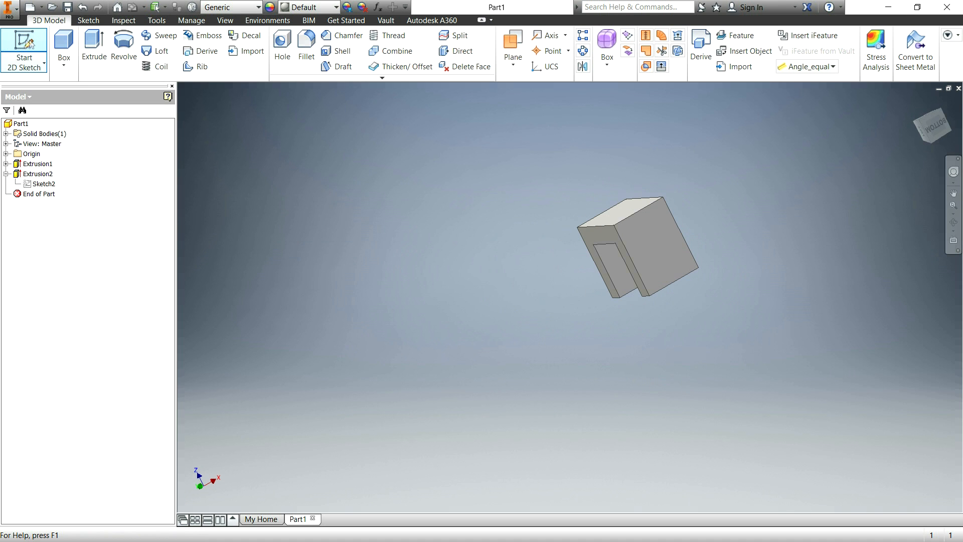
pyautogui.click(29, 43)
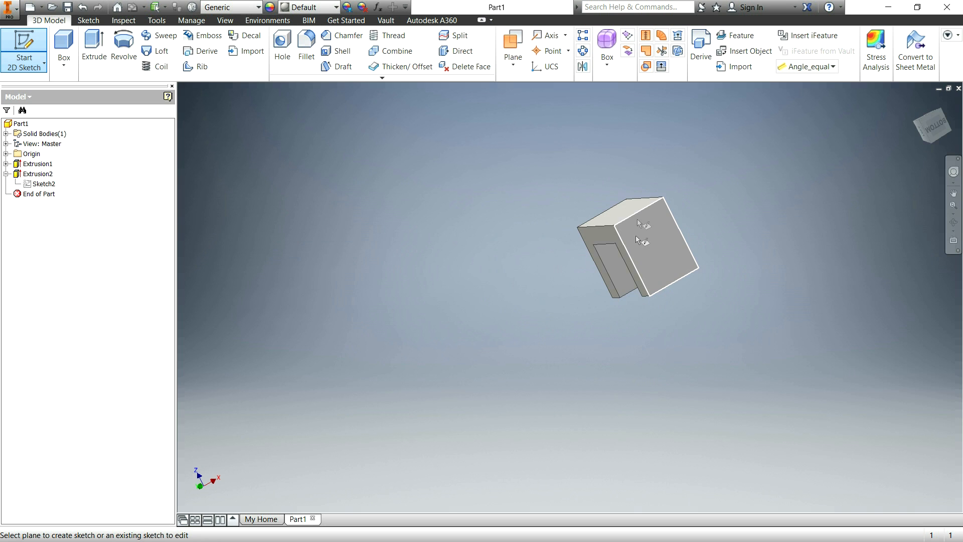
pyautogui.moveTo(571, 353)
pyautogui.keyDown('shift'); pyautogui.mouseDown(button='middle')
pyautogui.moveTo(492, 352)
pyautogui.moveTo(486, 384)
pyautogui.moveTo(554, 351)
pyautogui.mouseUp(button='middle'); pyautogui.keyUp('shift')
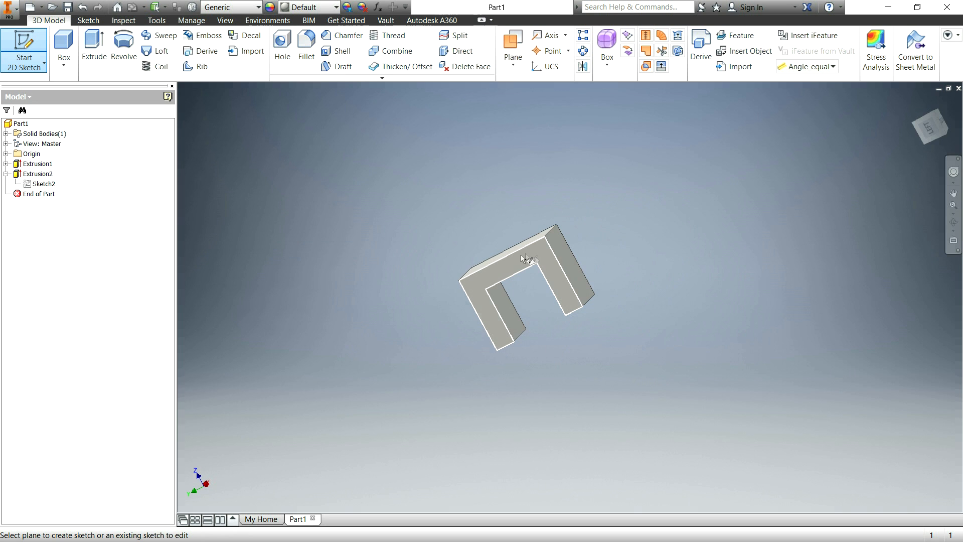
pyautogui.click(504, 264)
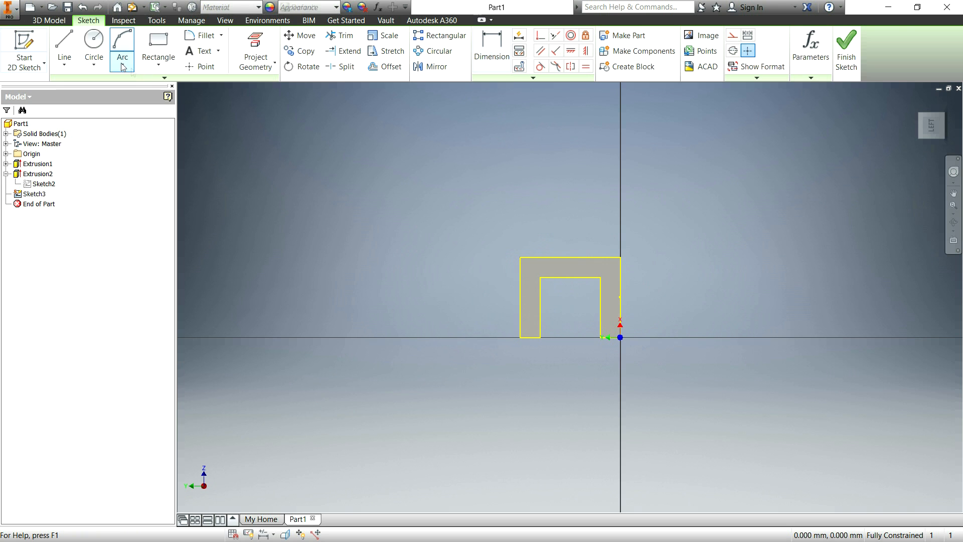
# Draw a 25 mm diameter circle centred on the midpoint of the U-shaped face's long outer edge, and finish the sketch
pyautogui.click(93, 44)
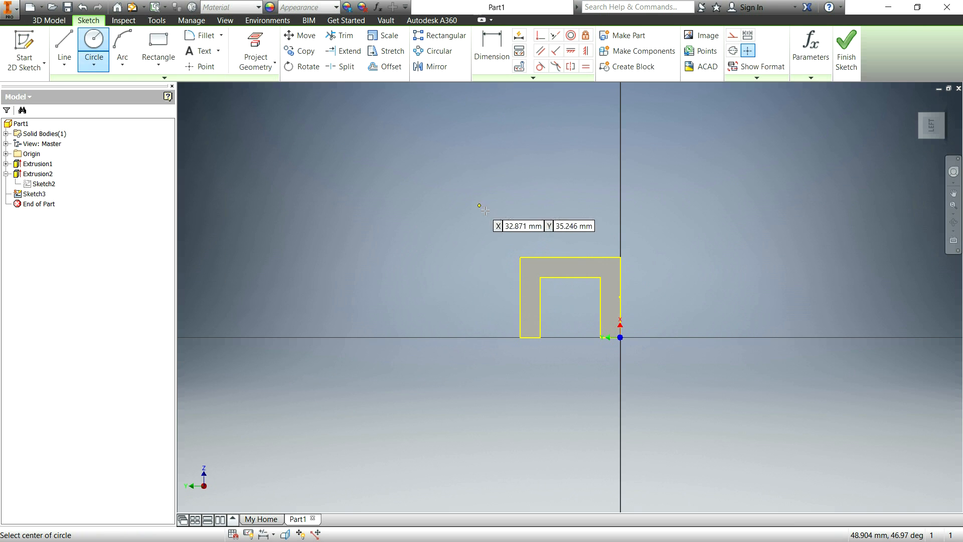
pyautogui.click(570, 256)
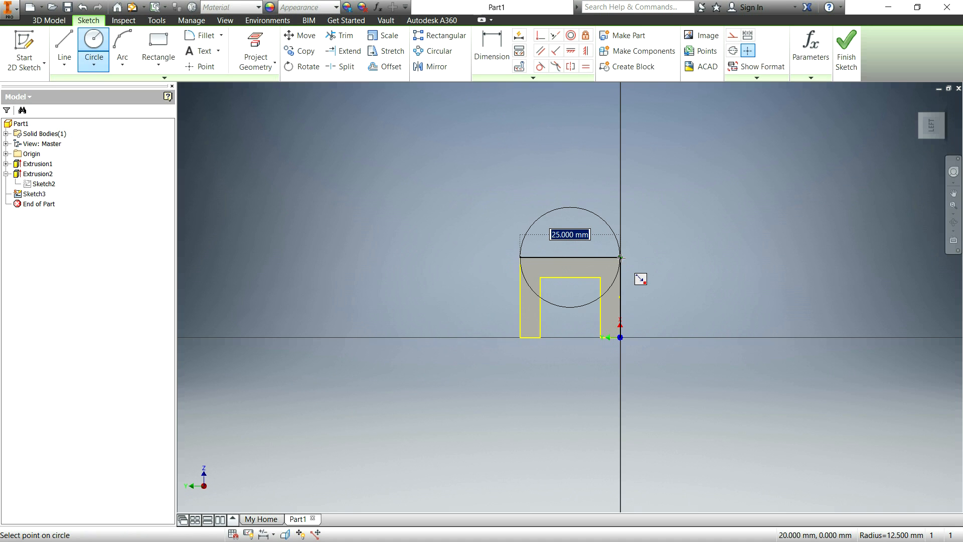
pyautogui.click(520, 257)
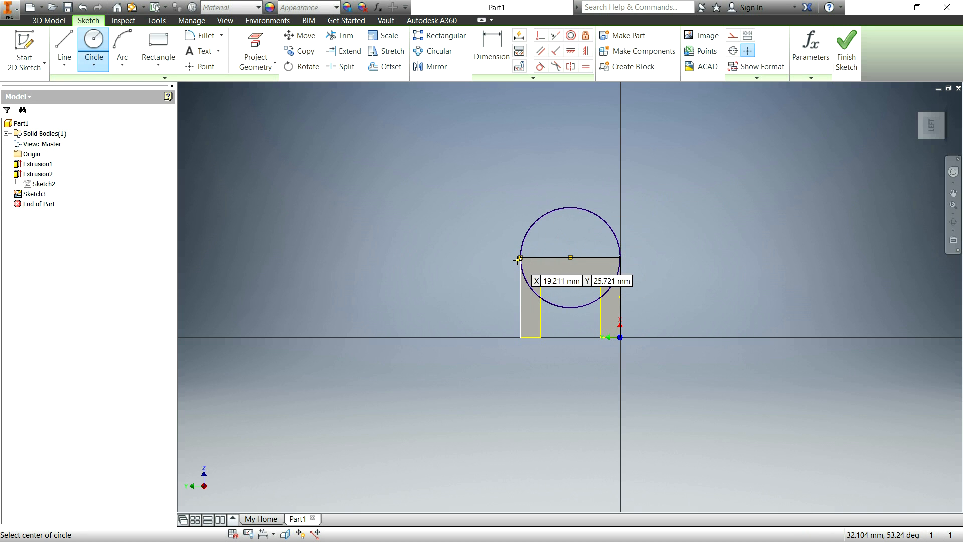
pyautogui.scroll(3, 586, 256)
pyautogui.scroll(-6, 591, 275)
pyautogui.scroll(3, 519, 313)
pyautogui.scroll(-3, 477, 223)
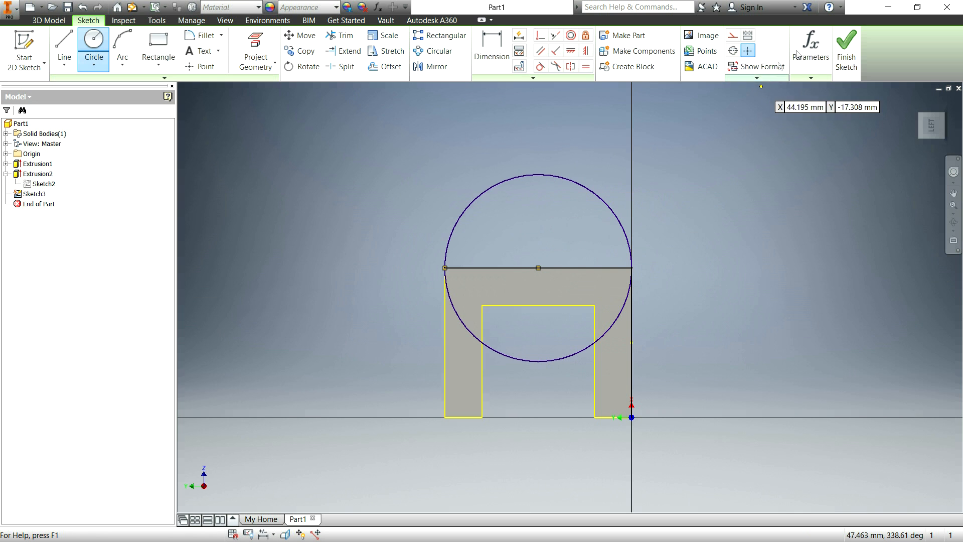
pyautogui.click(842, 46)
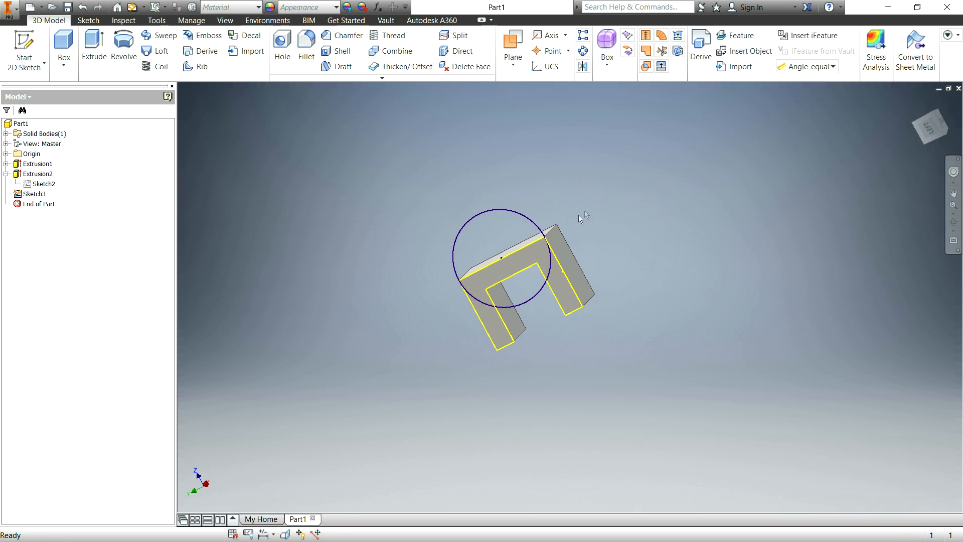
# Start a 25 mm extrusion of the full circle and flip its direction so it runs through the part
pyautogui.click(92, 39)
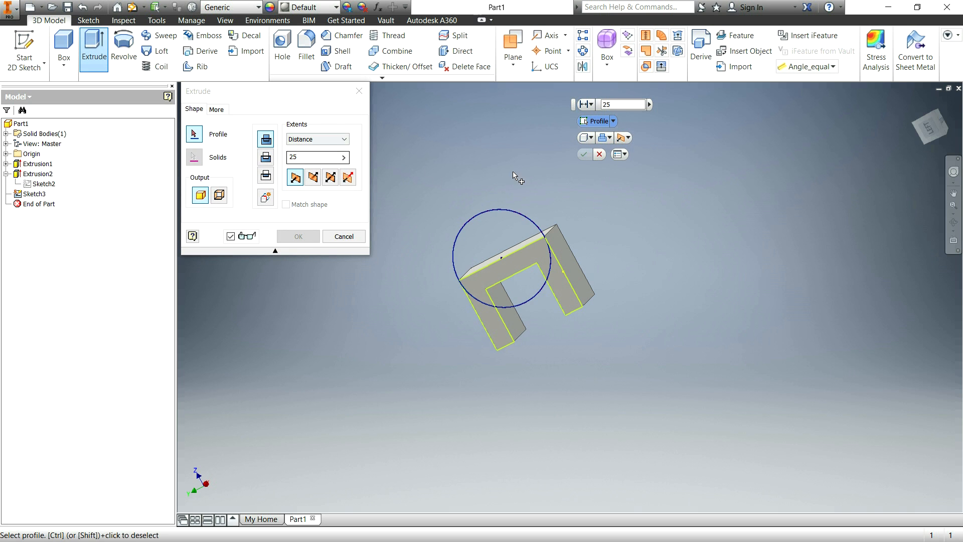
pyautogui.click(508, 221)
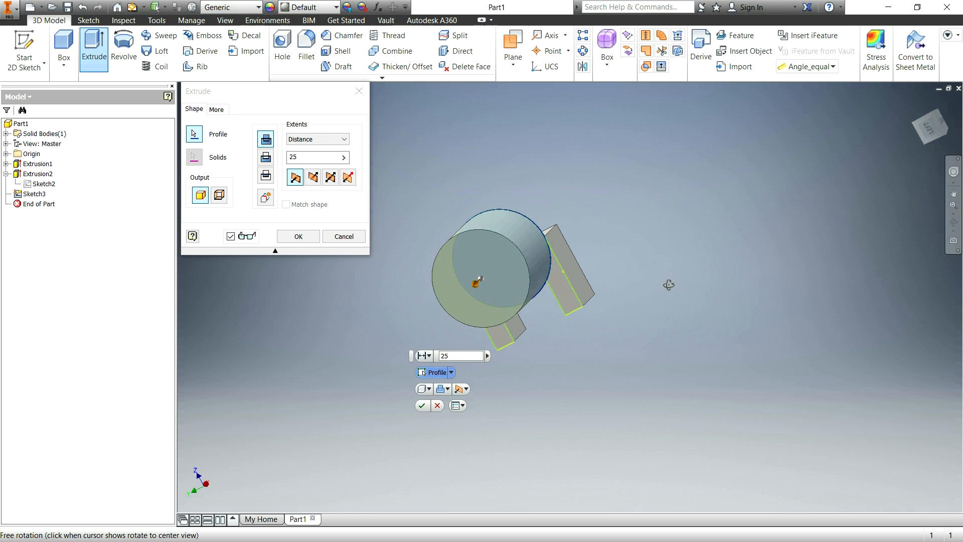
pyautogui.keyDown('shift'); pyautogui.moveTo(669, 284); pyautogui.dragTo(648, 295, button='middle'); pyautogui.keyUp('shift')
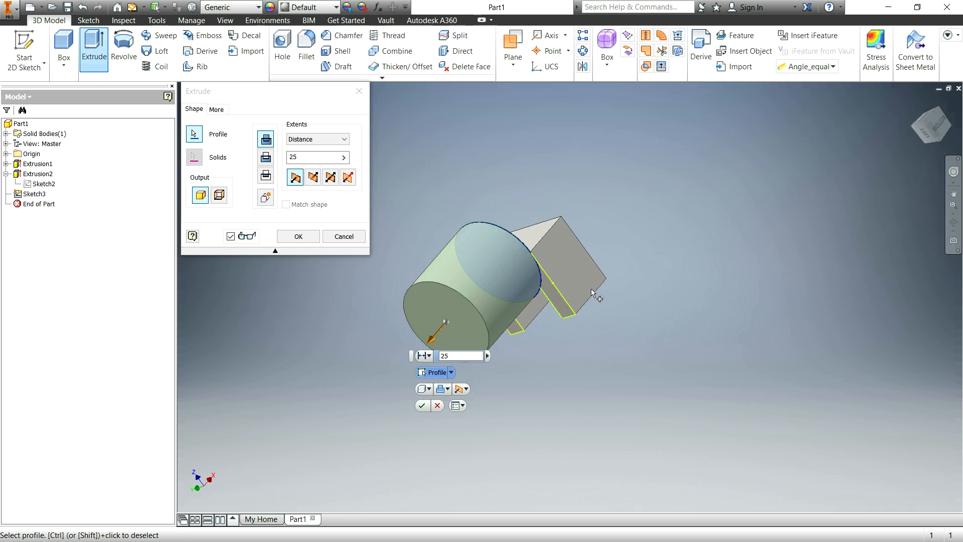
pyautogui.keyDown('shift'); pyautogui.moveTo(608, 293); pyautogui.dragTo(556, 313, button='middle'); pyautogui.keyUp('shift')
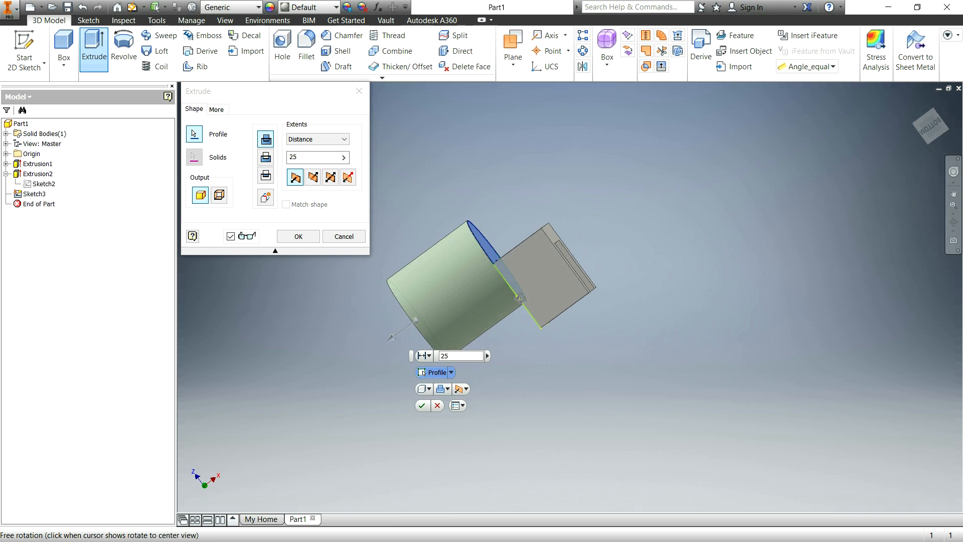
pyautogui.click(312, 177)
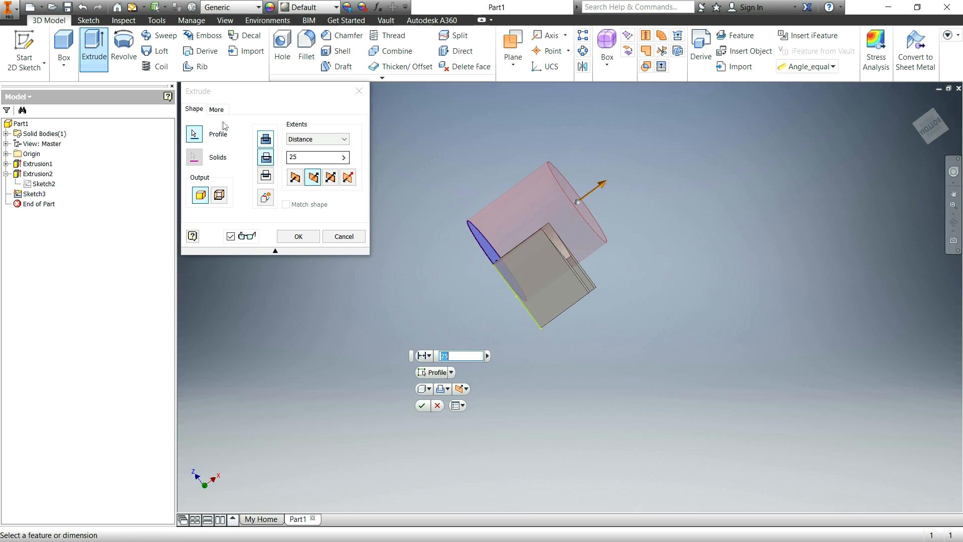
# Try the Join operation for the circle's extrusion, and complete it as a 25 mm Intersect with the part
pyautogui.click(266, 139)
pyautogui.keyDown('shift'); pyautogui.moveTo(675, 333); pyautogui.dragTo(474, 396, button='middle'); pyautogui.keyUp('shift')
pyautogui.click(269, 174)
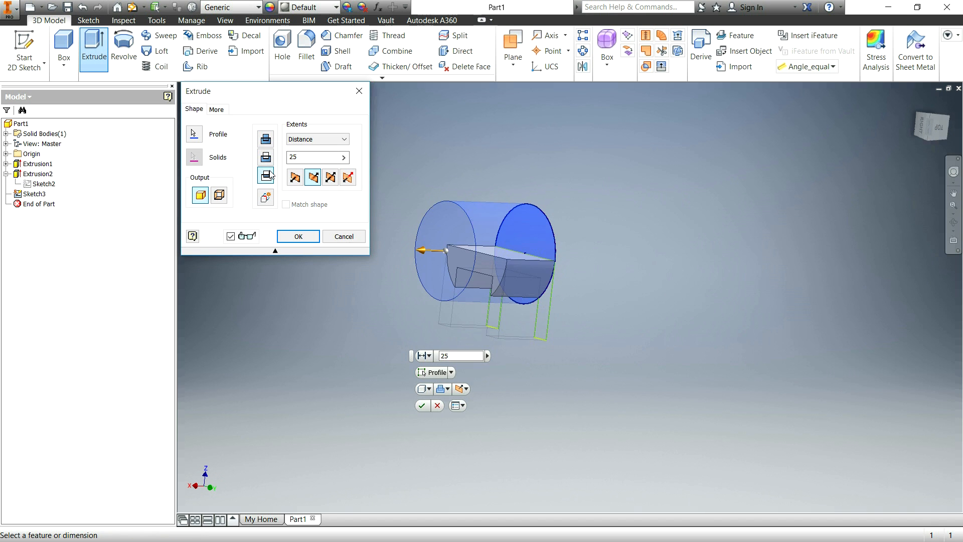
pyautogui.keyDown('shift'); pyautogui.moveTo(351, 327); pyautogui.dragTo(386, 333, button='middle'); pyautogui.keyUp('shift')
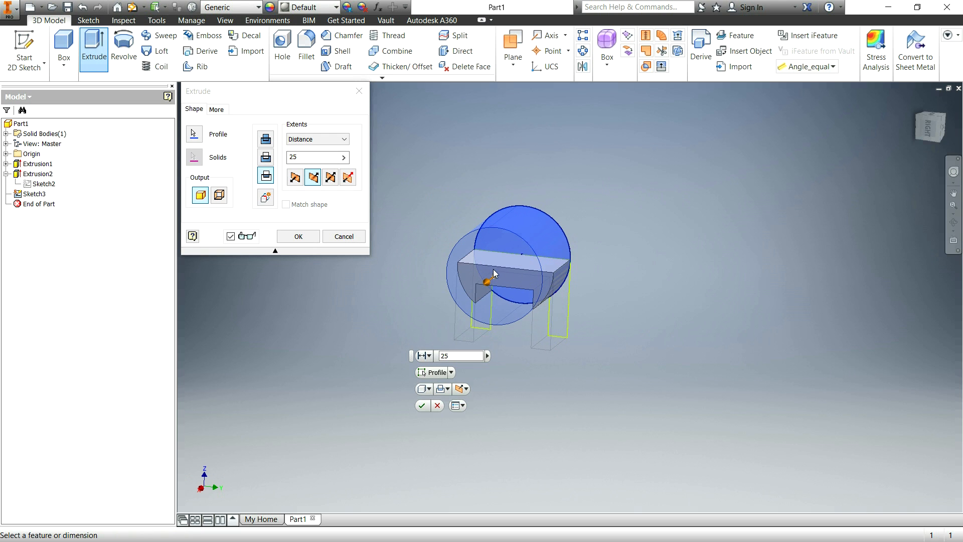
pyautogui.keyDown('shift'); pyautogui.moveTo(548, 372); pyautogui.dragTo(571, 355, button='middle'); pyautogui.keyUp('shift')
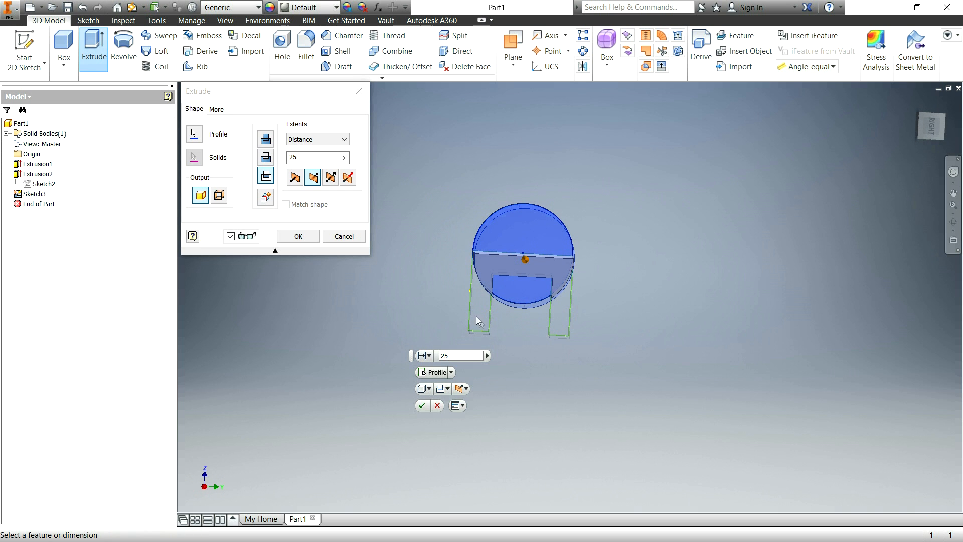
pyautogui.keyDown('shift'); pyautogui.moveTo(591, 315); pyautogui.dragTo(546, 311, button='middle'); pyautogui.keyUp('shift')
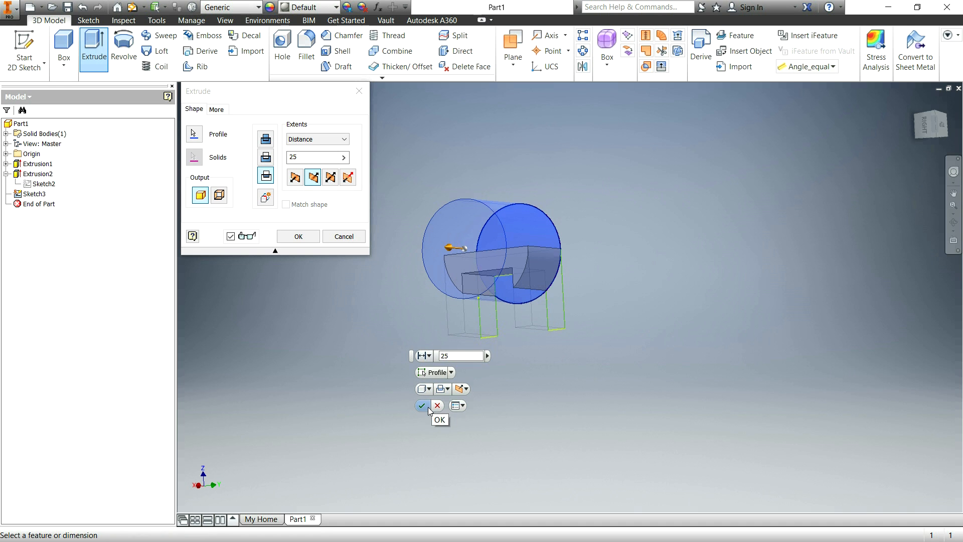
pyautogui.click(297, 236)
pyautogui.moveTo(590, 339); pyautogui.dragTo(629, 365)
pyautogui.moveTo(332, 314); pyautogui.dragTo(449, 268)
pyautogui.press('Escape')
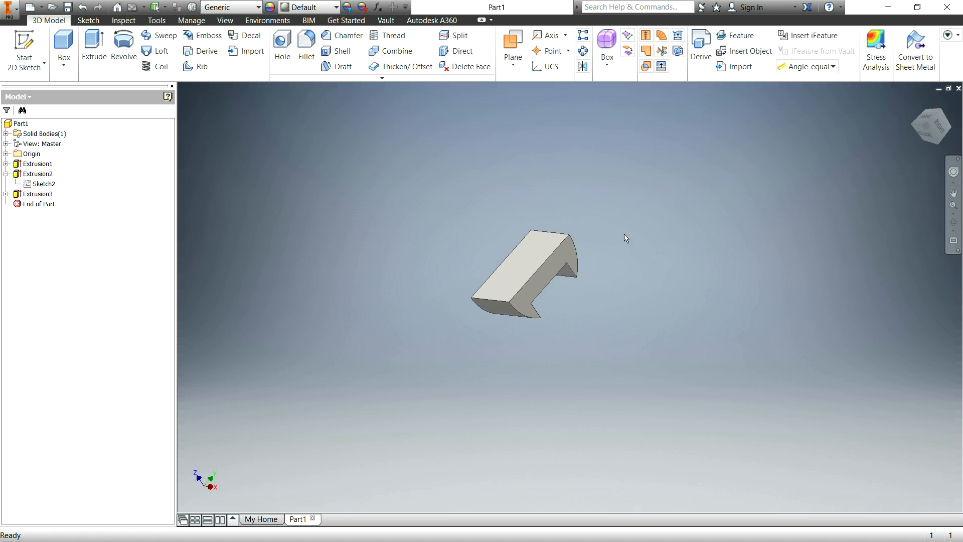
pyautogui.keyDown('shift'); pyautogui.moveTo(610, 382); pyautogui.dragTo(377, 292, button='middle'); pyautogui.keyUp('shift')
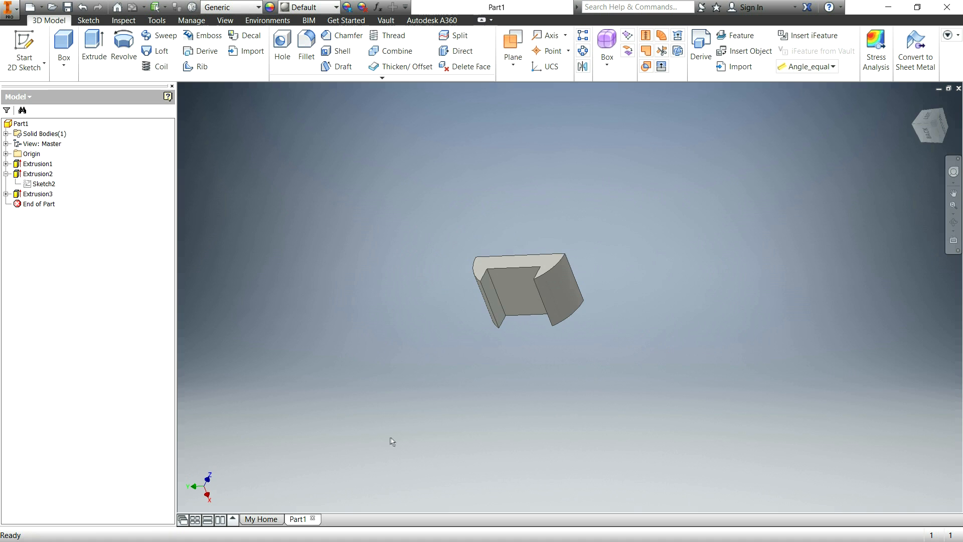
pyautogui.keyDown('shift'); pyautogui.moveTo(335, 281); pyautogui.dragTo(366, 309, button='middle'); pyautogui.keyUp('shift')
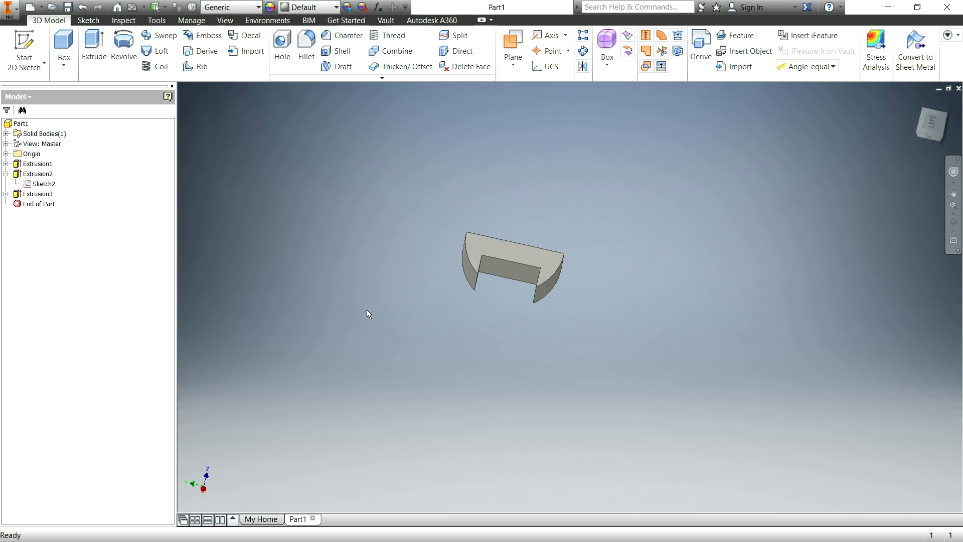